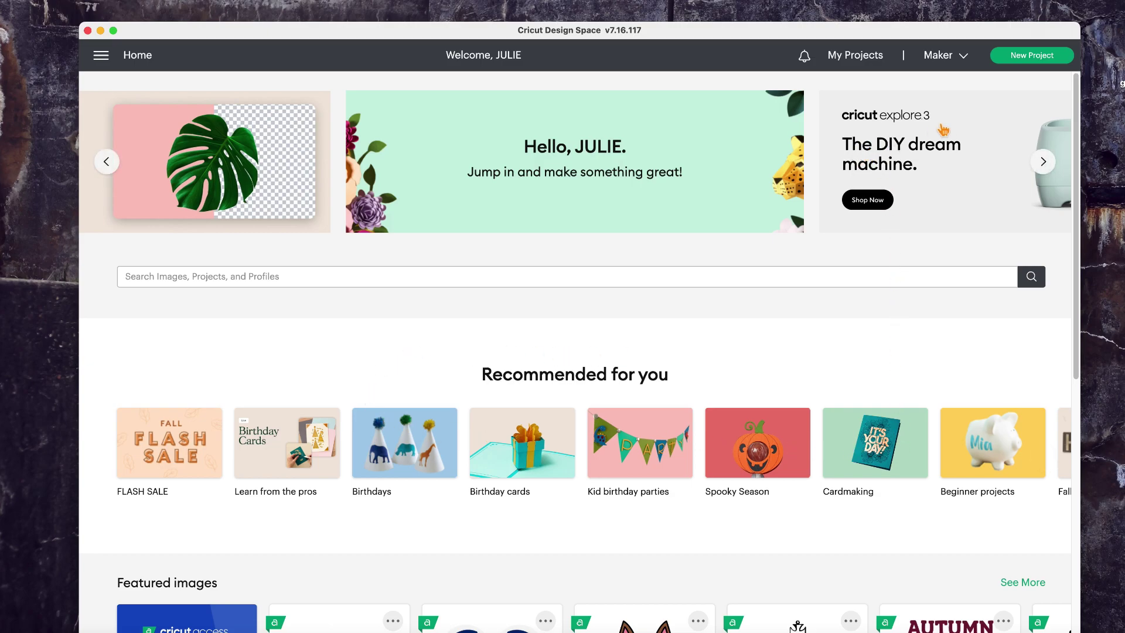
# - Open a new blank Untitled project canvas from the Home page
pyautogui.click(1024, 61)
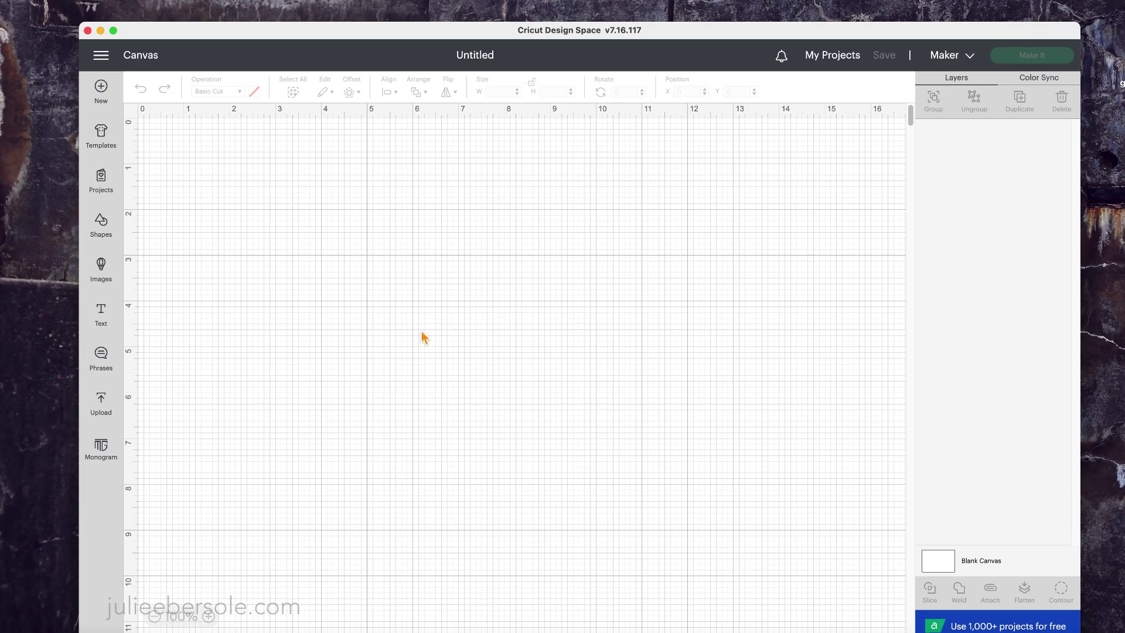
# - Open the Upload panel and start uploading a new image
pyautogui.click(108, 411)
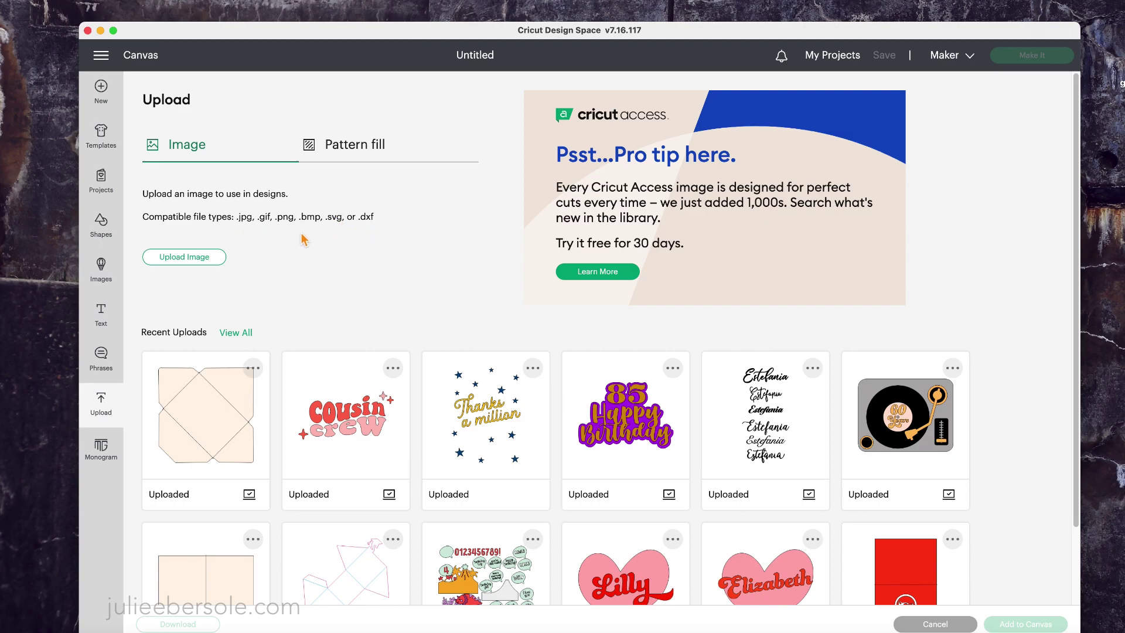
pyautogui.click(182, 261)
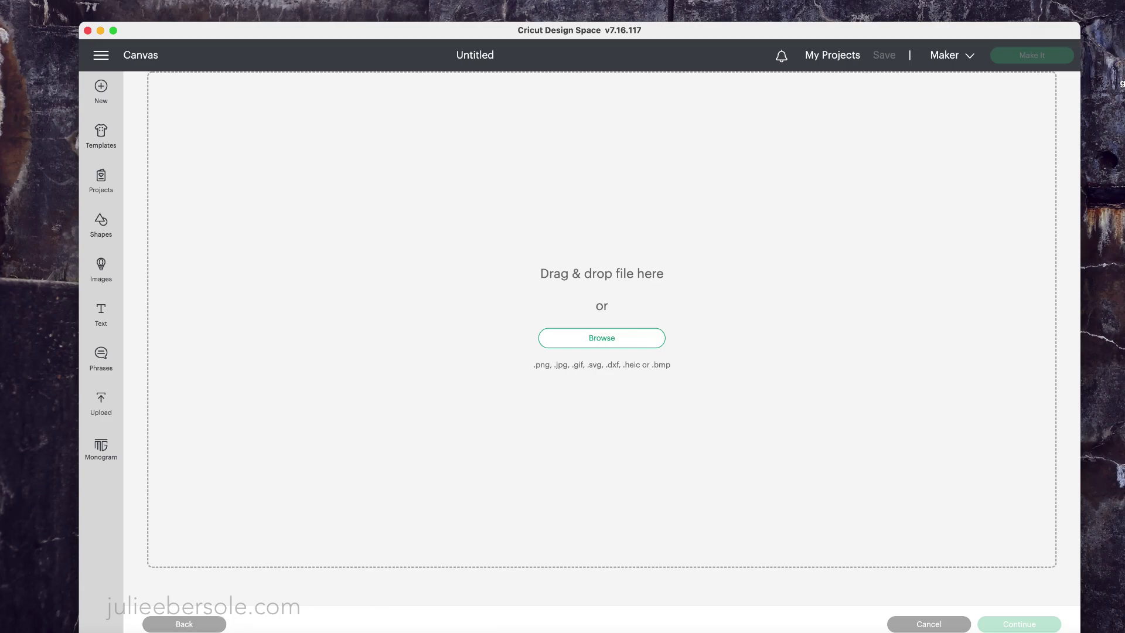
# - Drop in the good-vibes-only-card file, keep its name, and upload it as a cut image
pyautogui.moveTo(1119, 82); pyautogui.dragTo(620, 319)
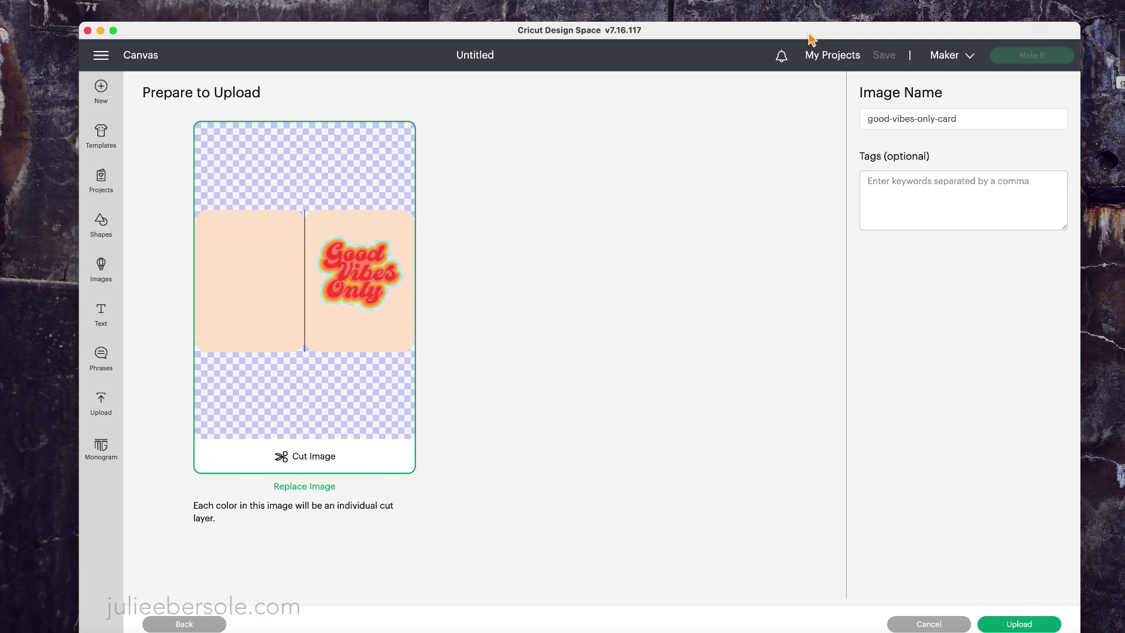
pyautogui.moveTo(811, 35); pyautogui.dragTo(791, 17)
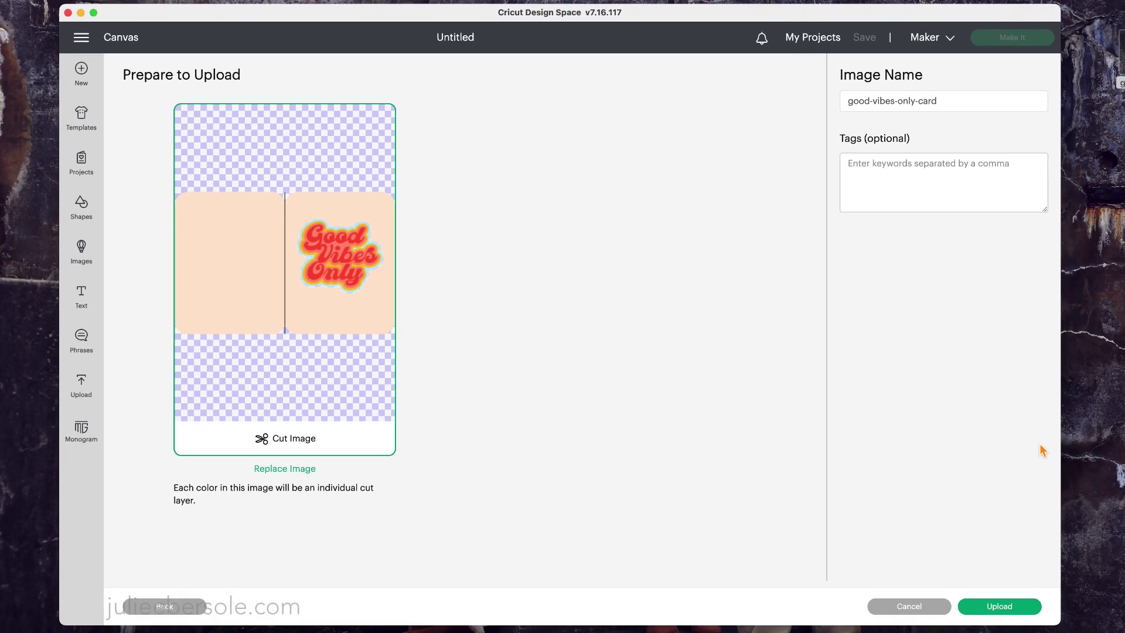
pyautogui.click(999, 605)
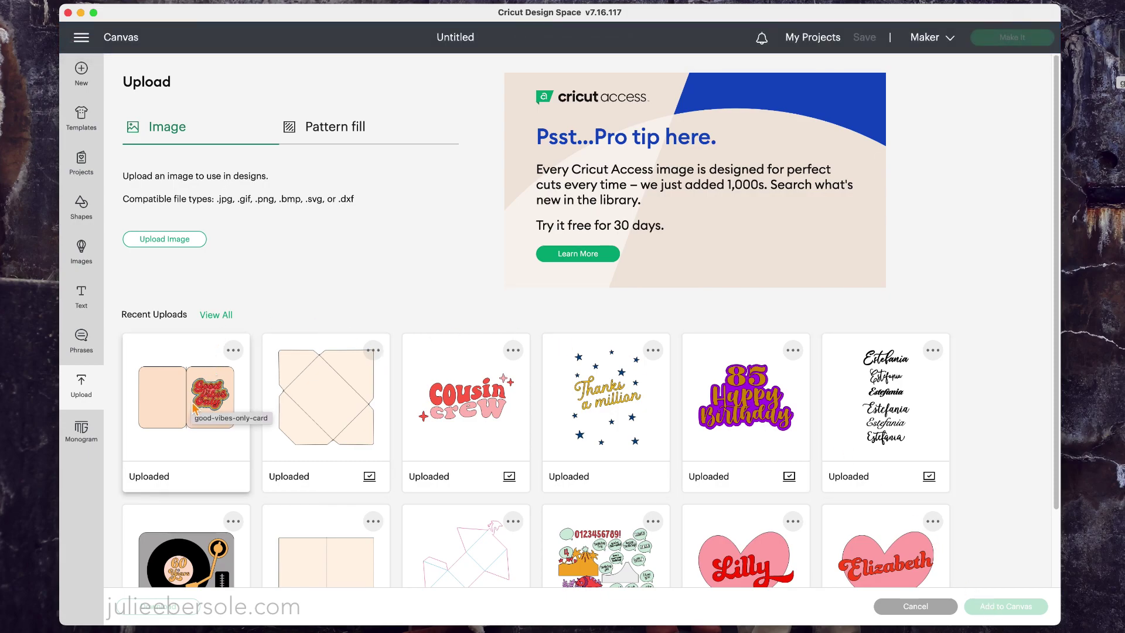
# - Check the card upload's details, then add good-vibes-only-card to the canvas at 8.5 x 5.5 in
pyautogui.click(233, 350)
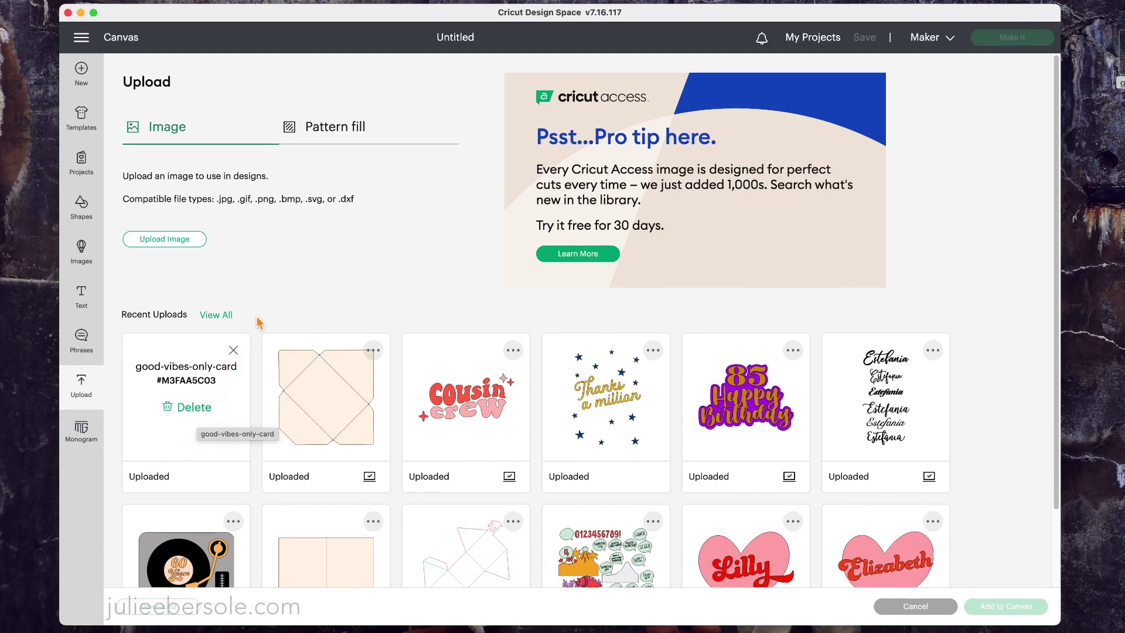
pyautogui.click(233, 349)
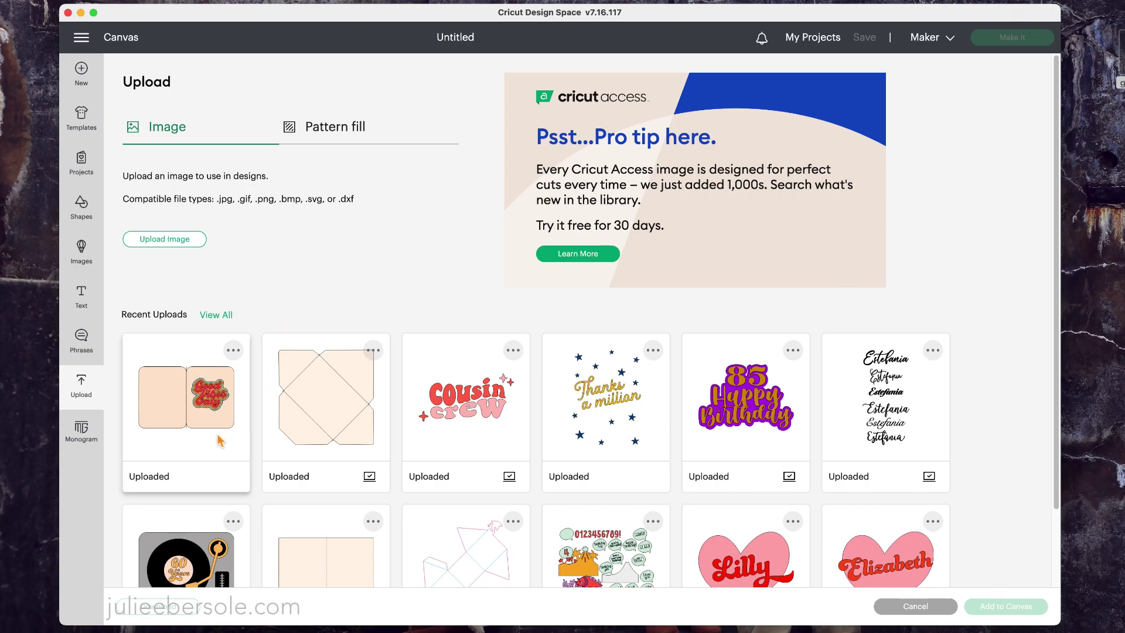
pyautogui.click(193, 450)
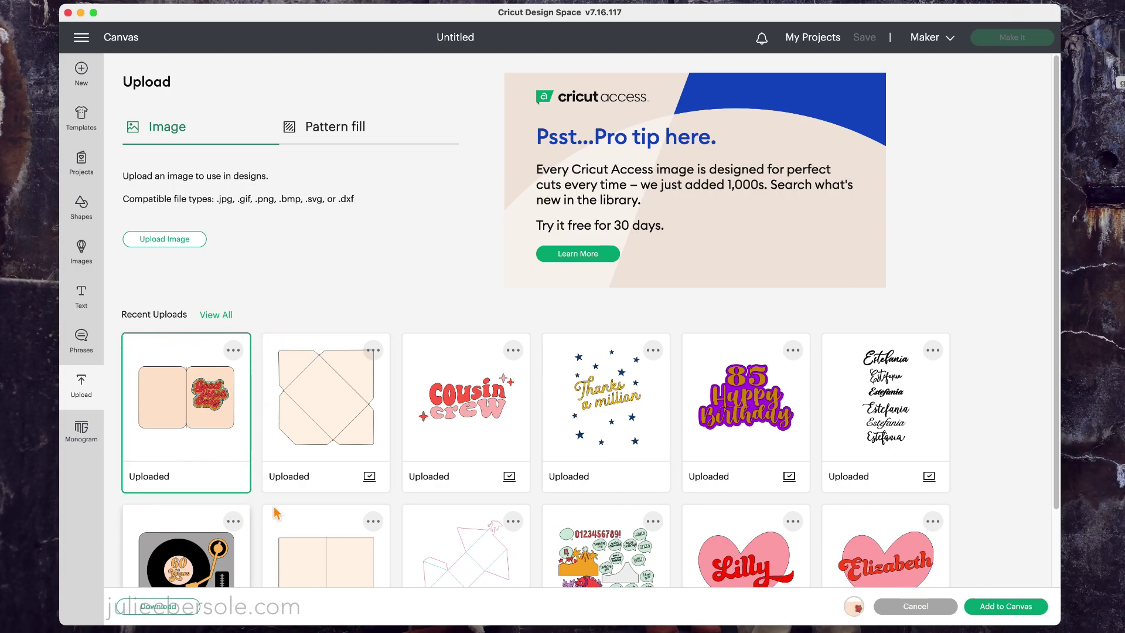
pyautogui.click(1006, 606)
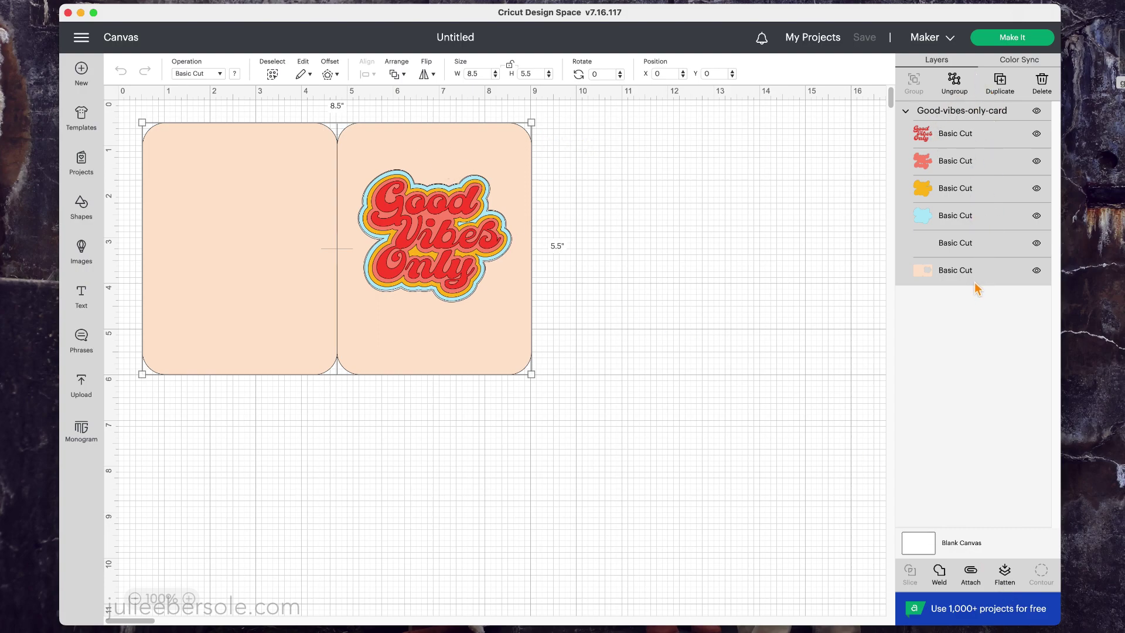
# - Nudge the card artwork to X 0.681, Y 0.417 in and ungroup it into six layers
pyautogui.moveTo(415, 333)
pyautogui.mouseDown()
pyautogui.moveTo(499, 387)
pyautogui.moveTo(609, 388)
pyautogui.moveTo(436, 351)
pyautogui.moveTo(421, 327)
pyautogui.mouseUp()
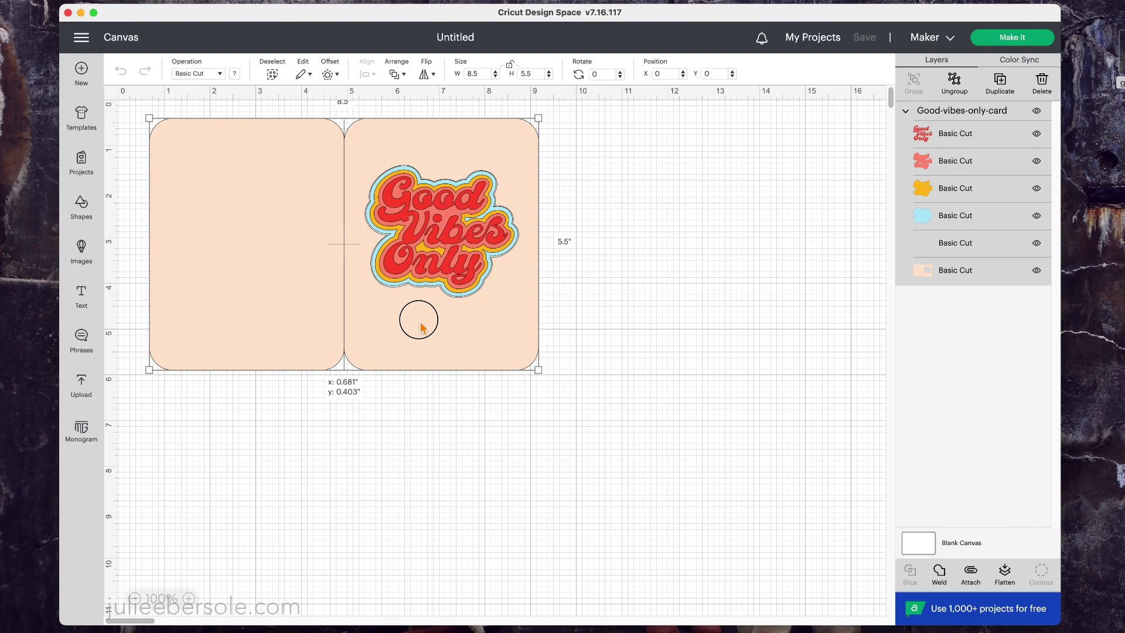
pyautogui.moveTo(421, 326); pyautogui.dragTo(422, 327)
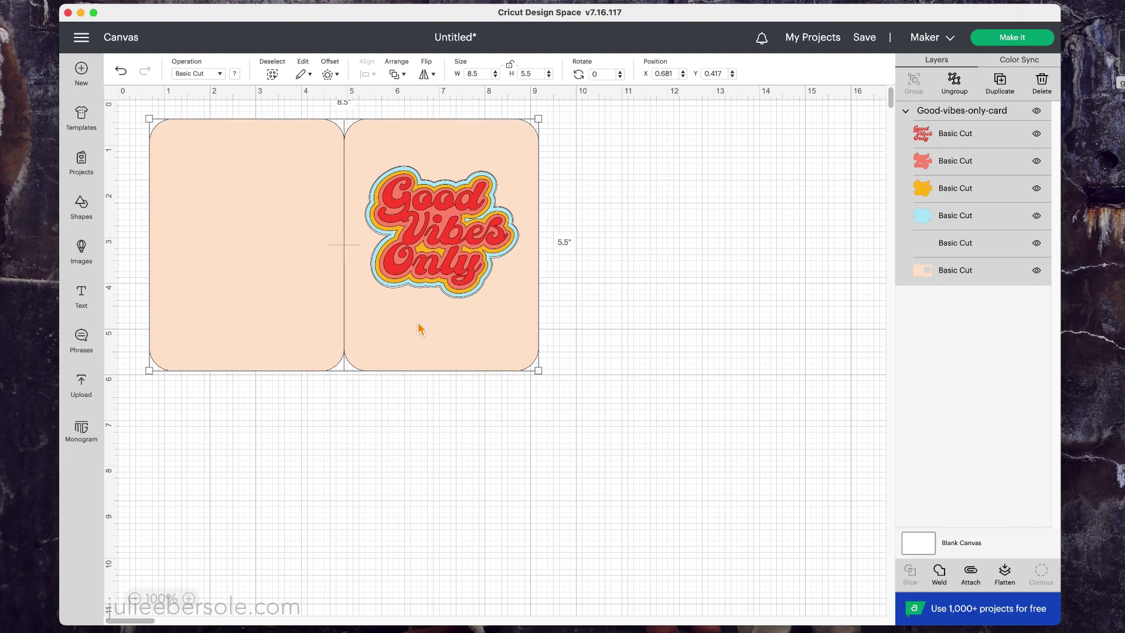
pyautogui.click(959, 92)
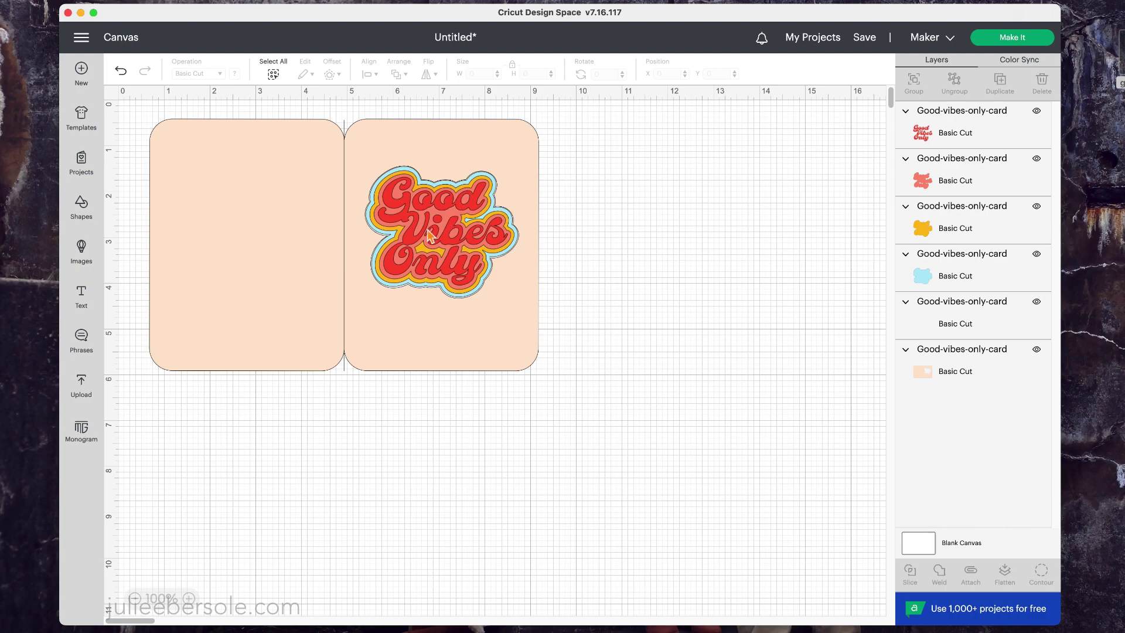
# - Drag the Good Vibes Only text and the red, orange and blue clouds to the card's right
pyautogui.moveTo(413, 246); pyautogui.dragTo(596, 192)
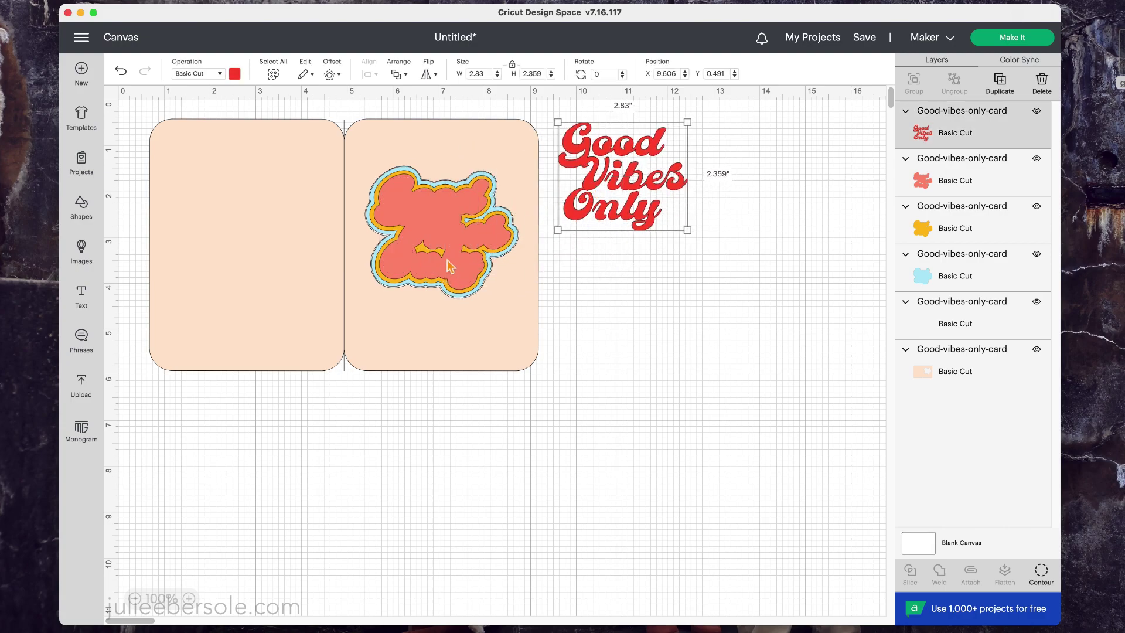
pyautogui.moveTo(418, 268); pyautogui.dragTo(656, 247)
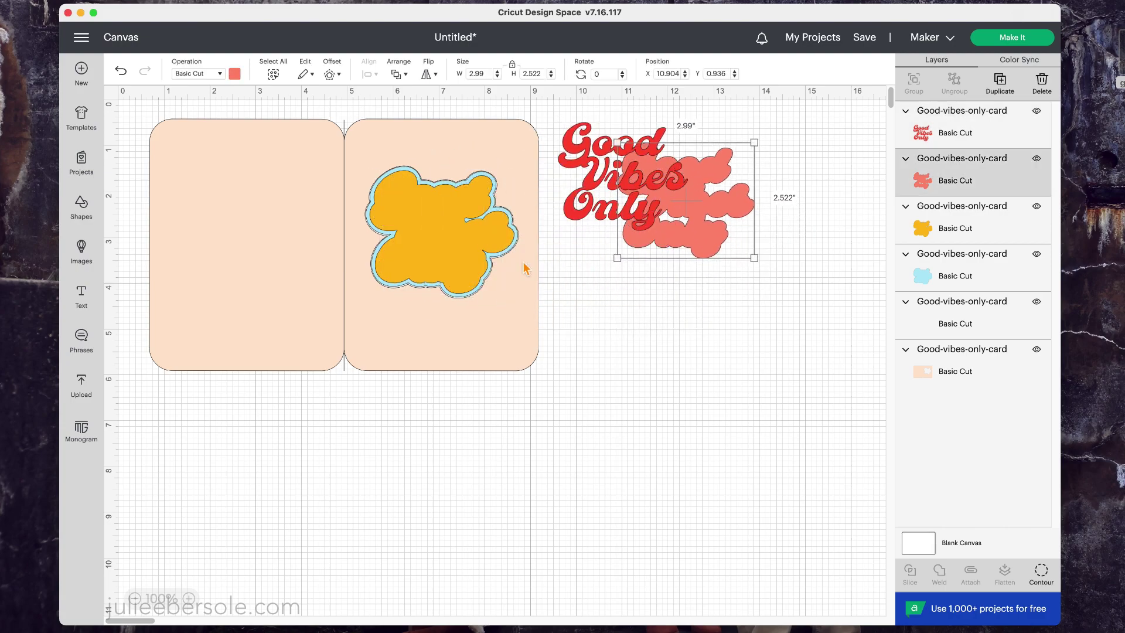
pyautogui.moveTo(437, 265); pyautogui.dragTo(728, 271)
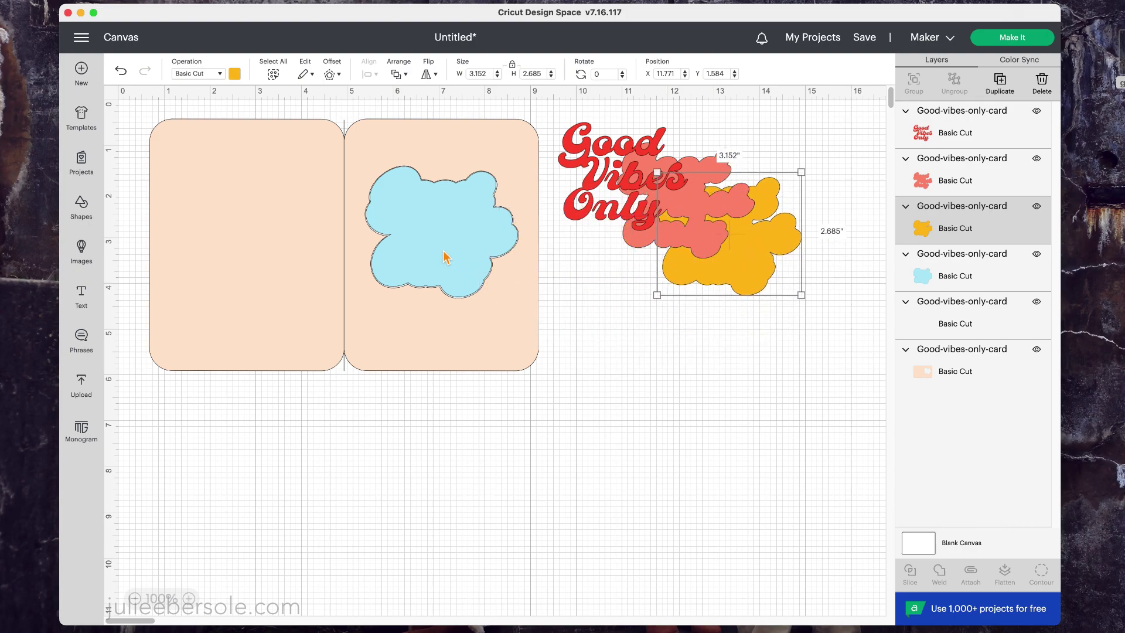
pyautogui.moveTo(446, 257); pyautogui.dragTo(784, 280)
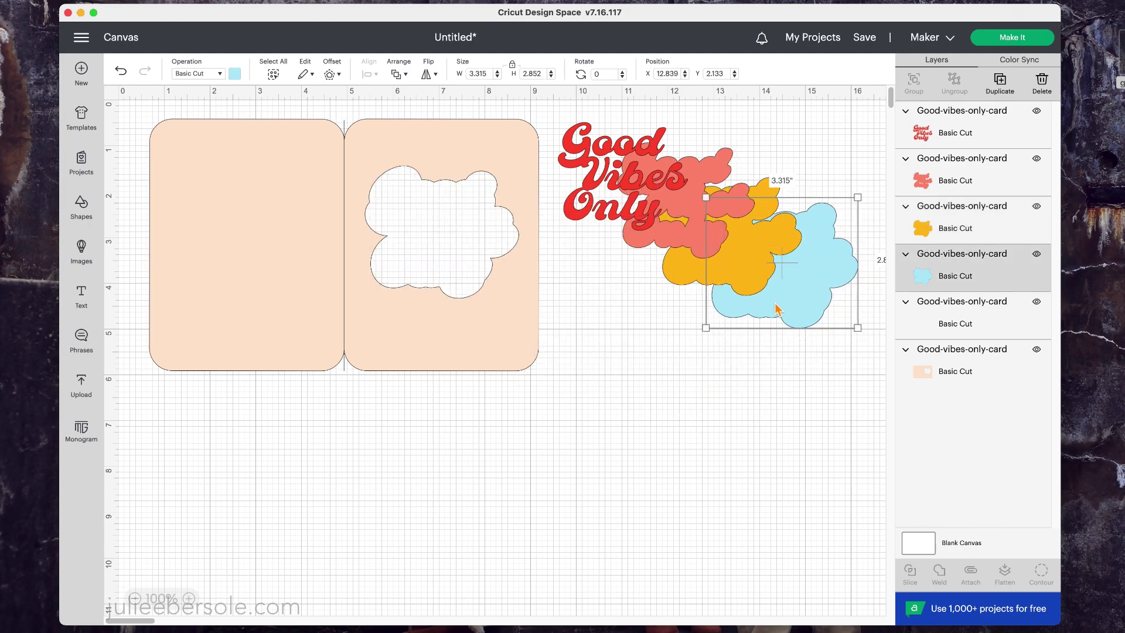
pyautogui.click(813, 145)
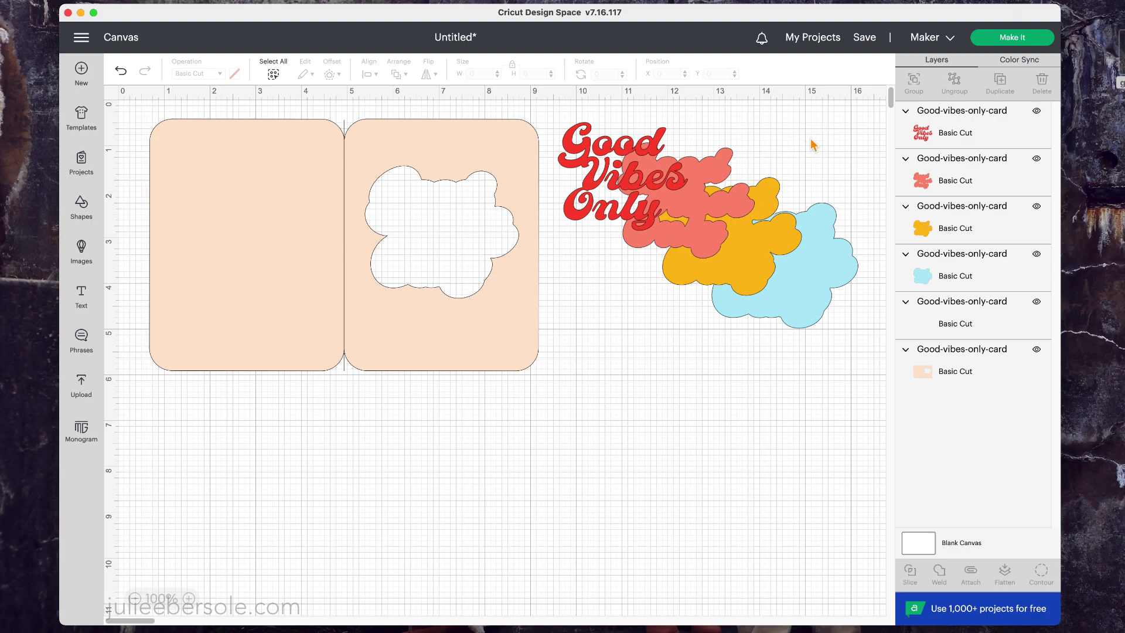
pyautogui.click(824, 270)
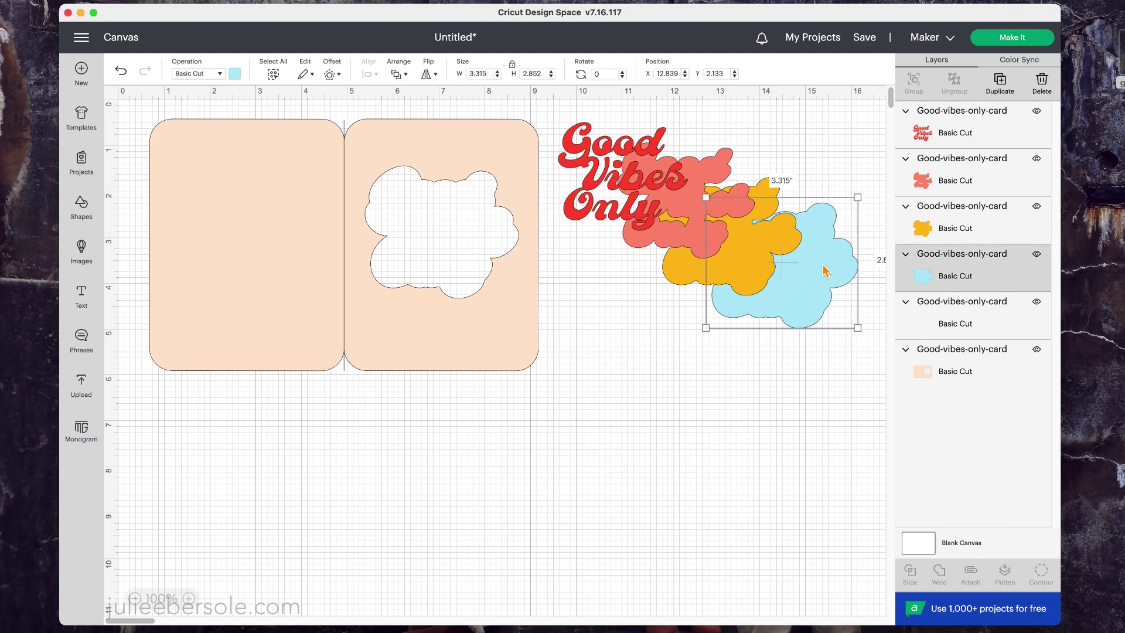
pyautogui.moveTo(827, 270); pyautogui.dragTo(828, 260)
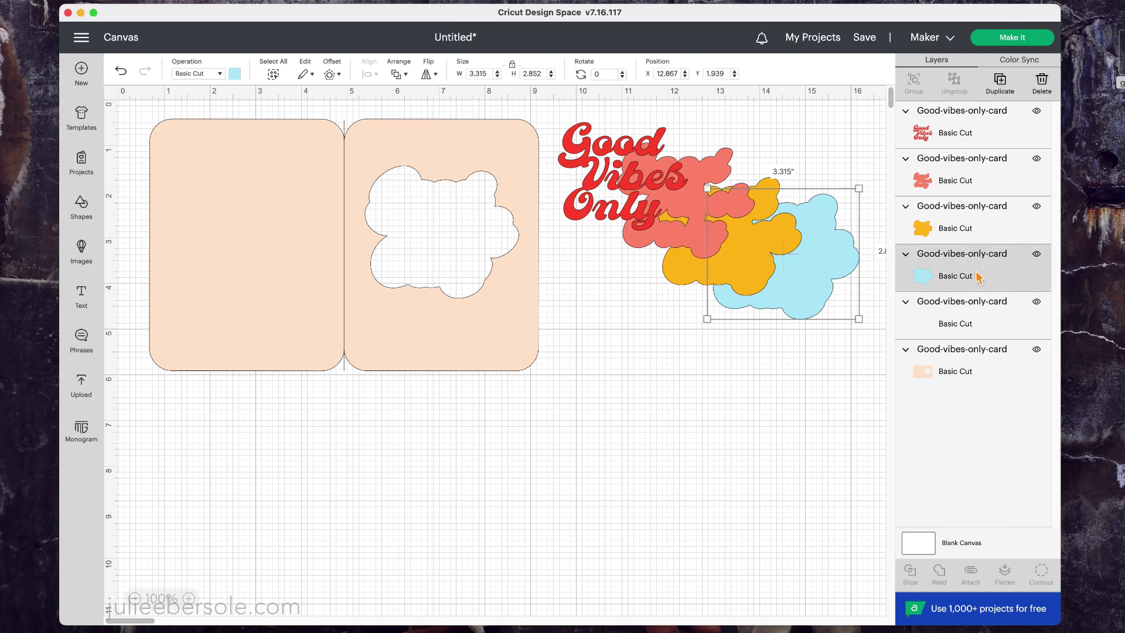
# - Group the lettering and three clouds, shift them slightly up-right, then ungroup them
pyautogui.click(820, 345)
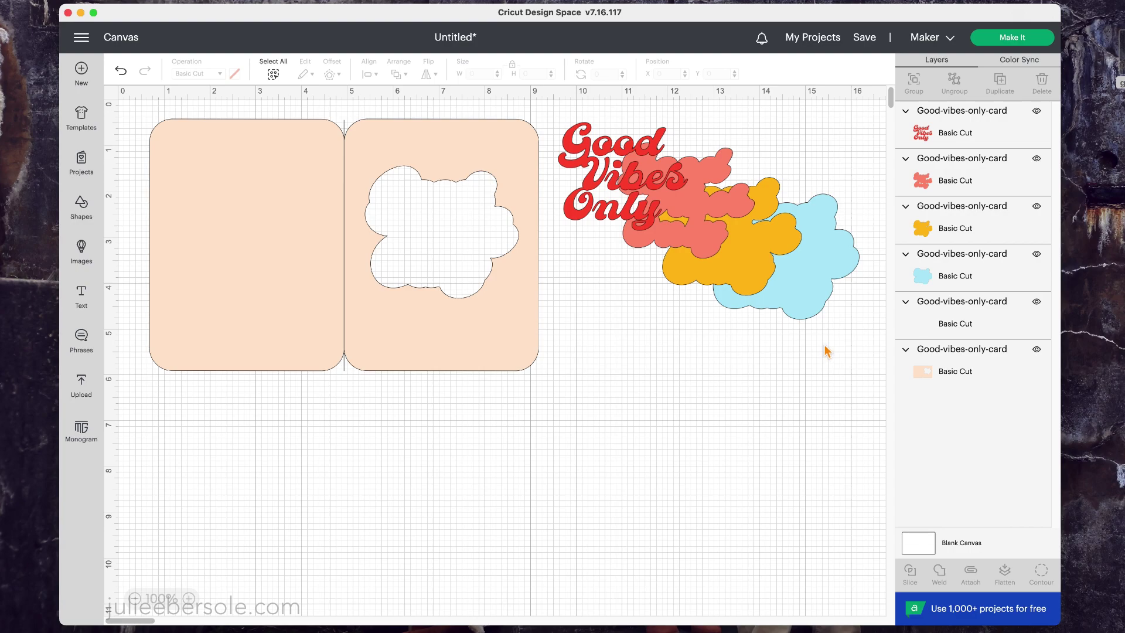
pyautogui.moveTo(621, 114); pyautogui.dragTo(874, 350)
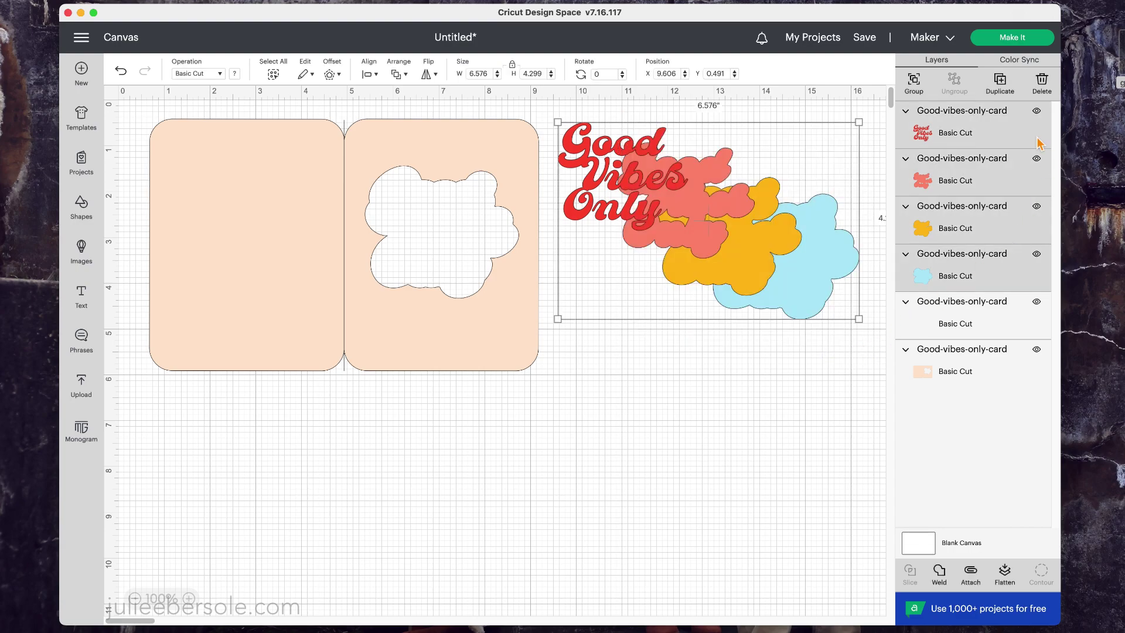
pyautogui.click(920, 85)
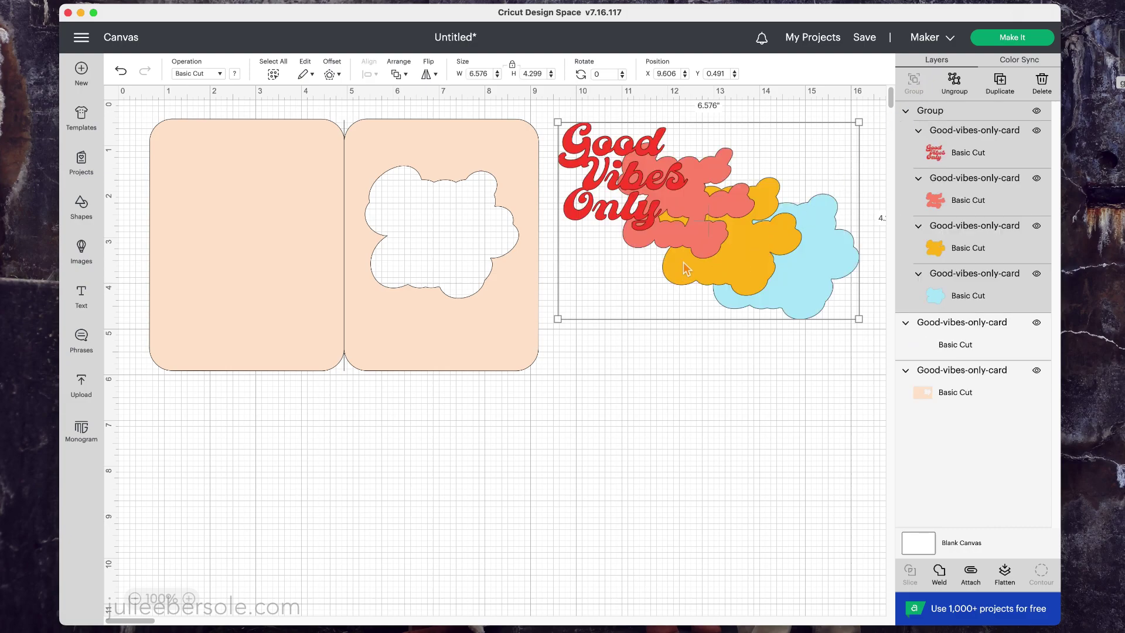
pyautogui.moveTo(731, 260); pyautogui.dragTo(759, 254)
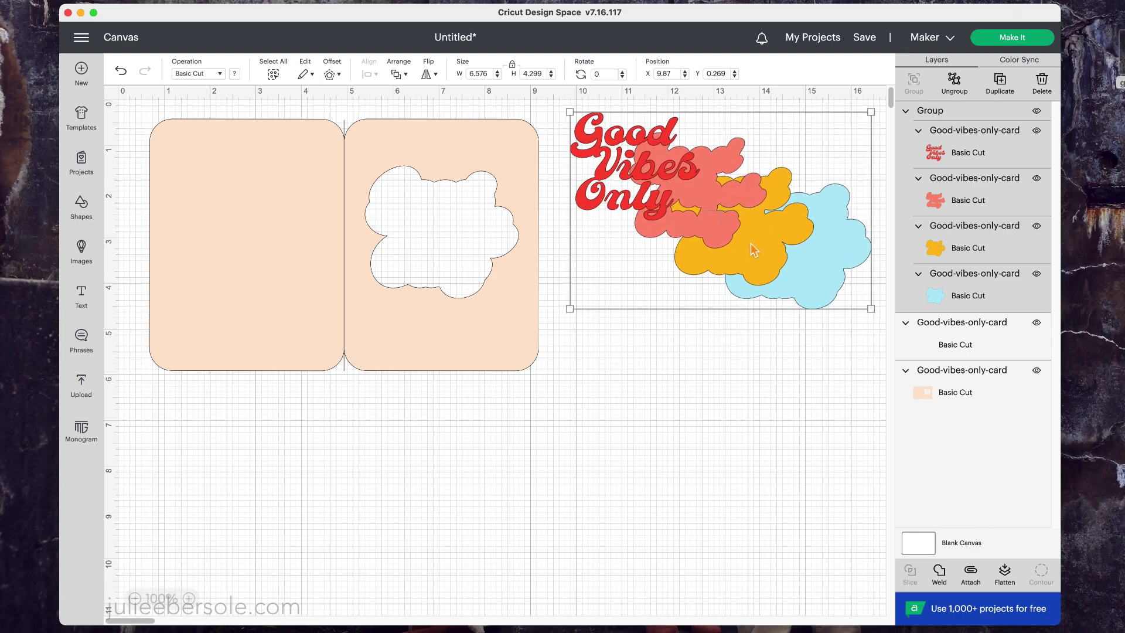
pyautogui.click(961, 94)
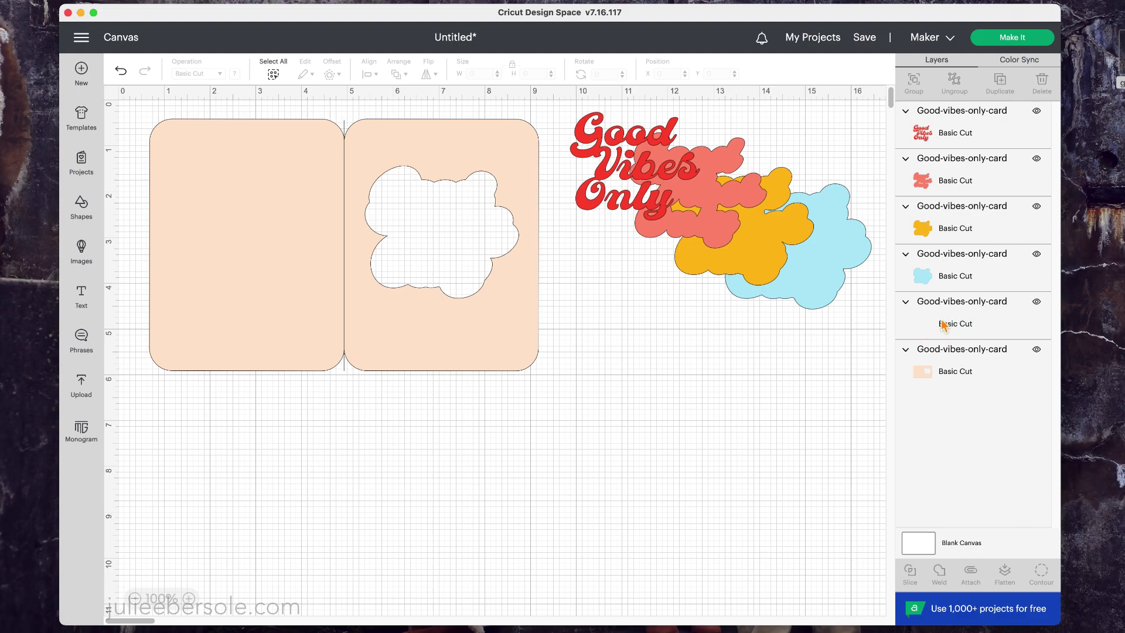
# - Set the card's centre fold line to the Score operation, then select the card base
pyautogui.click(974, 330)
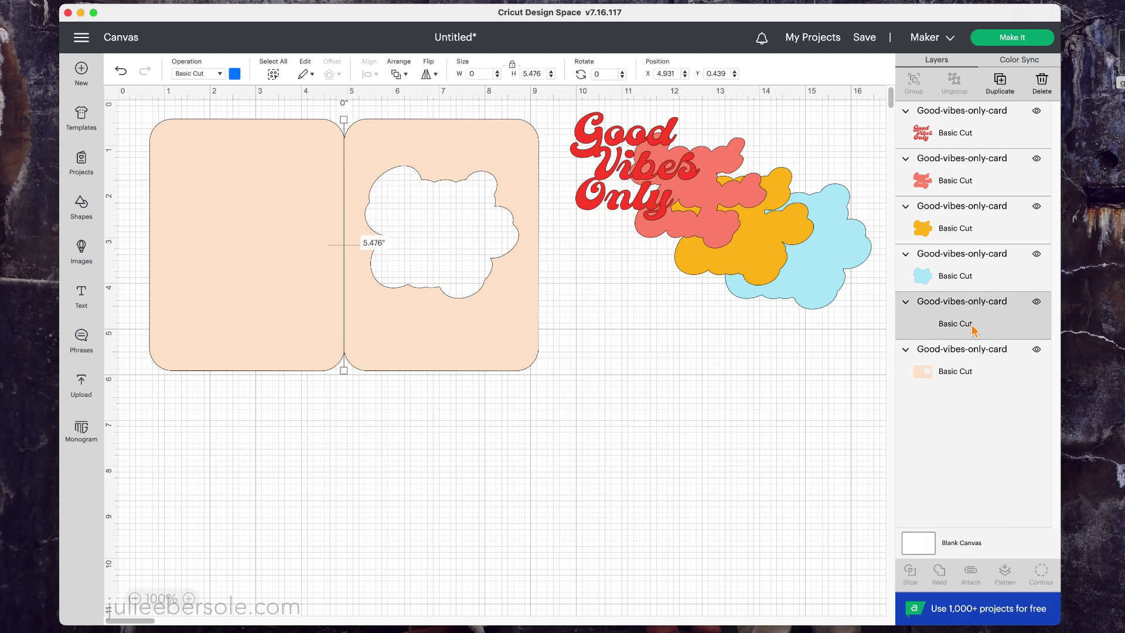
pyautogui.click(222, 75)
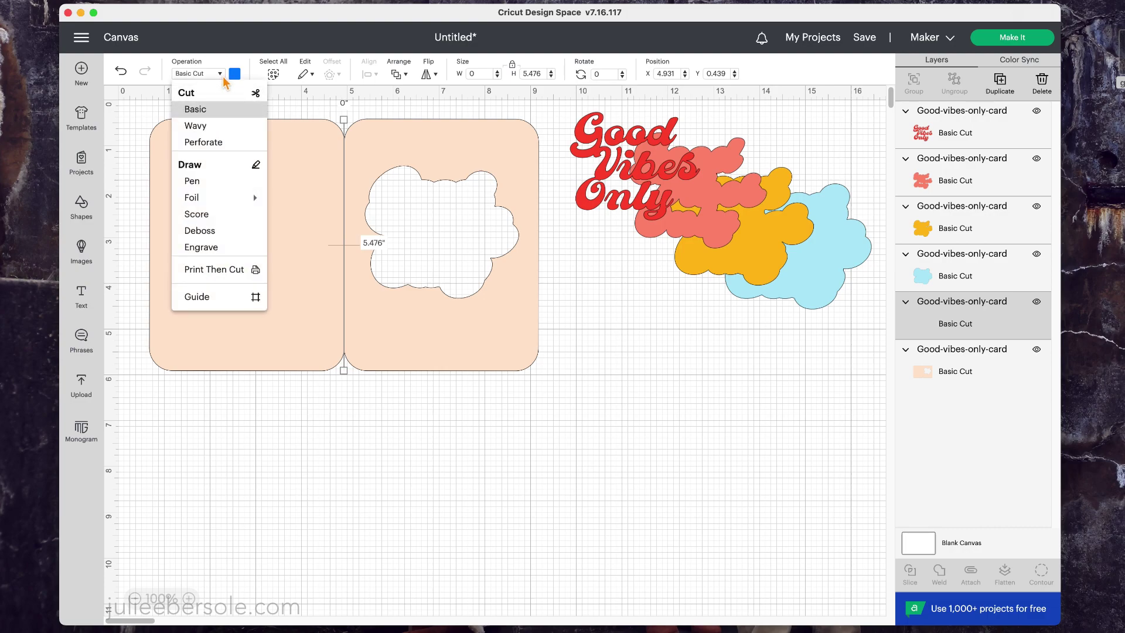
pyautogui.click(205, 215)
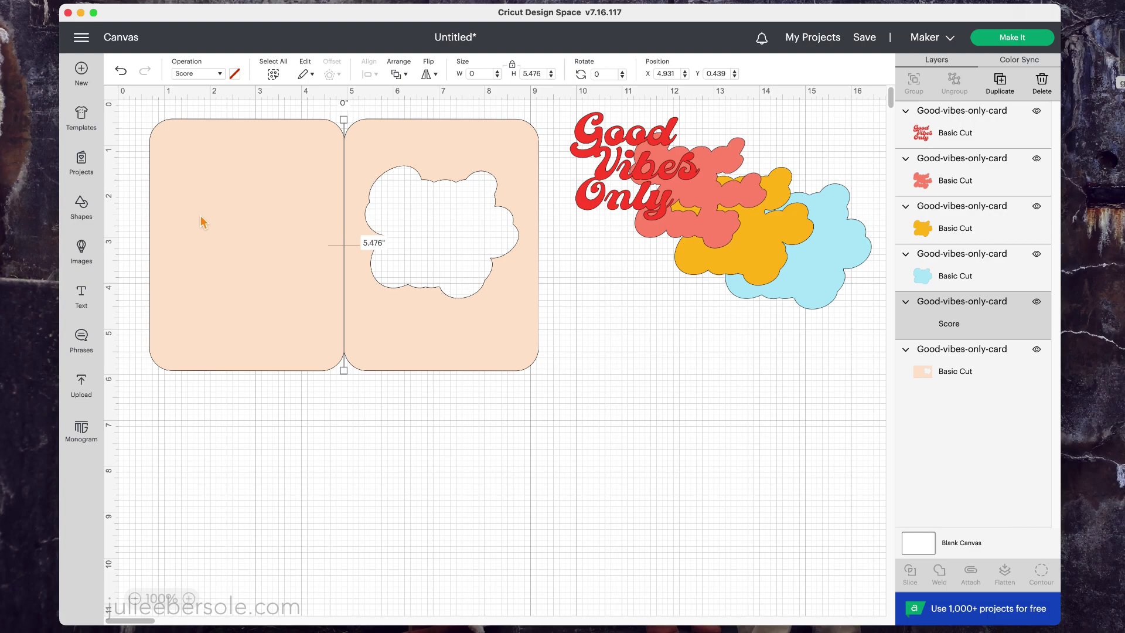
pyautogui.click(422, 450)
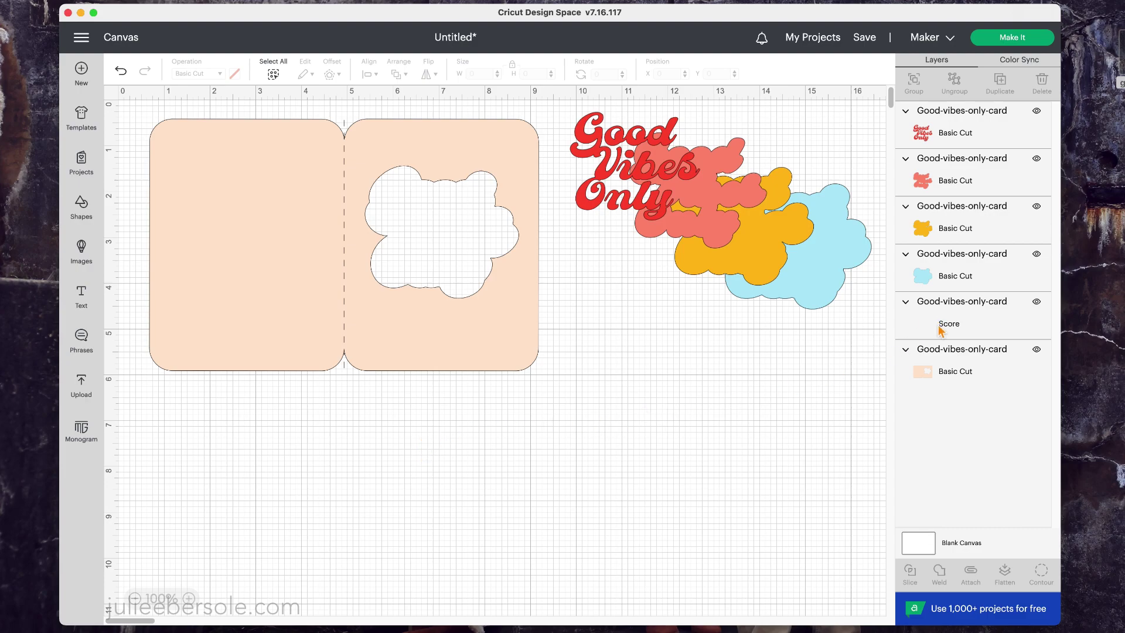
pyautogui.click(957, 363)
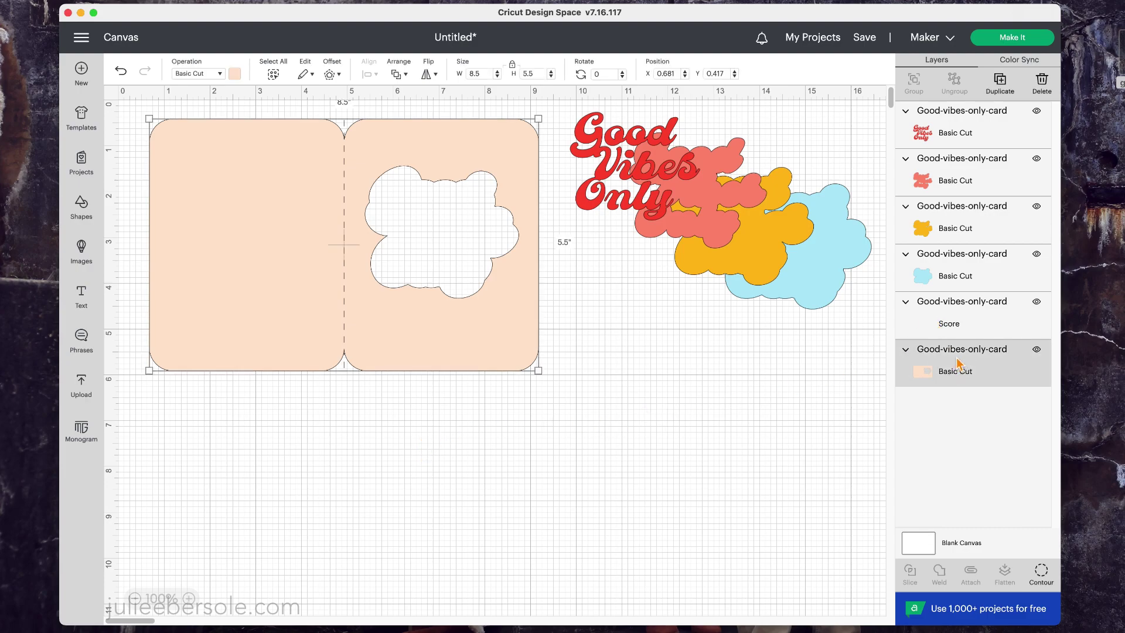
# - Select the card base with its score line, attach them, then detach them again
pyautogui.keyDown('shift'); pyautogui.click(947, 316); pyautogui.keyUp('shift')
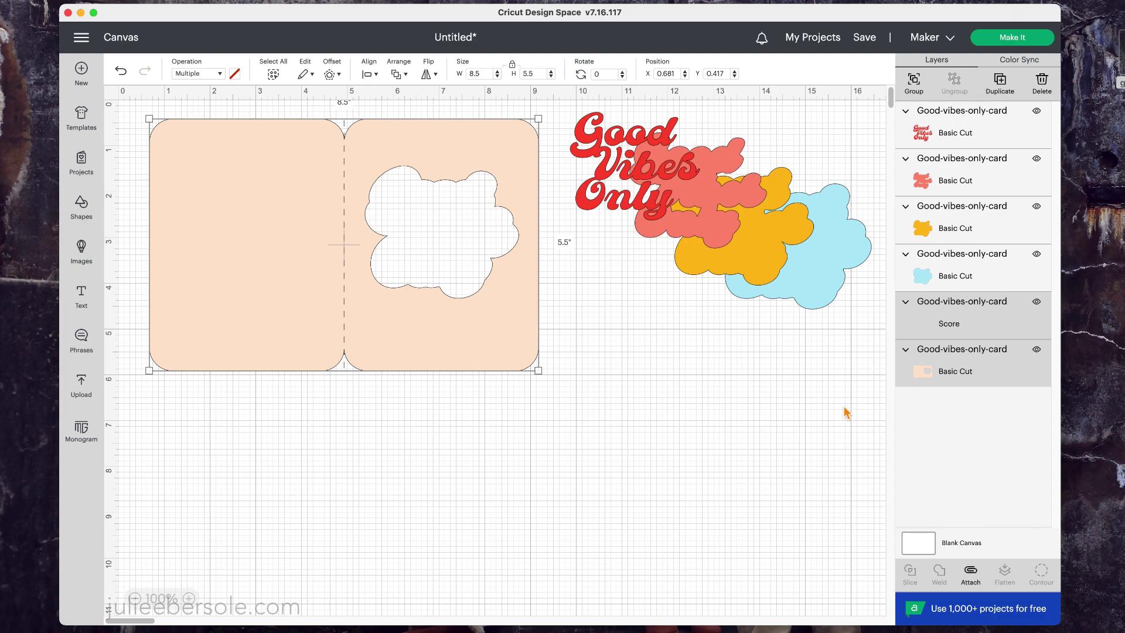
pyautogui.click(734, 359)
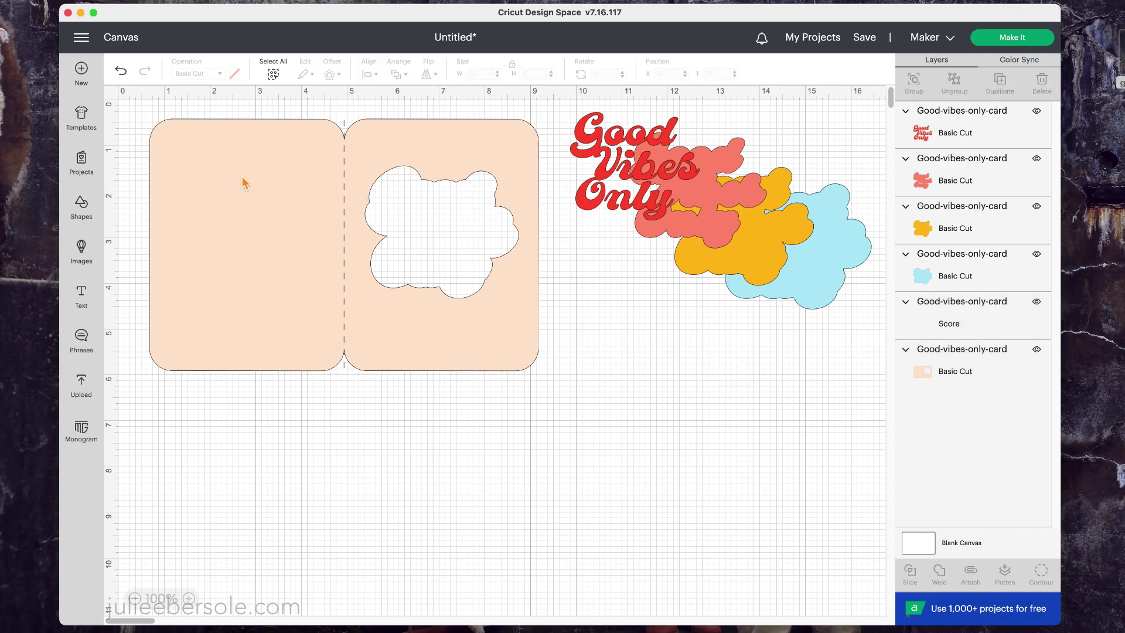
pyautogui.moveTo(135, 107); pyautogui.dragTo(555, 429)
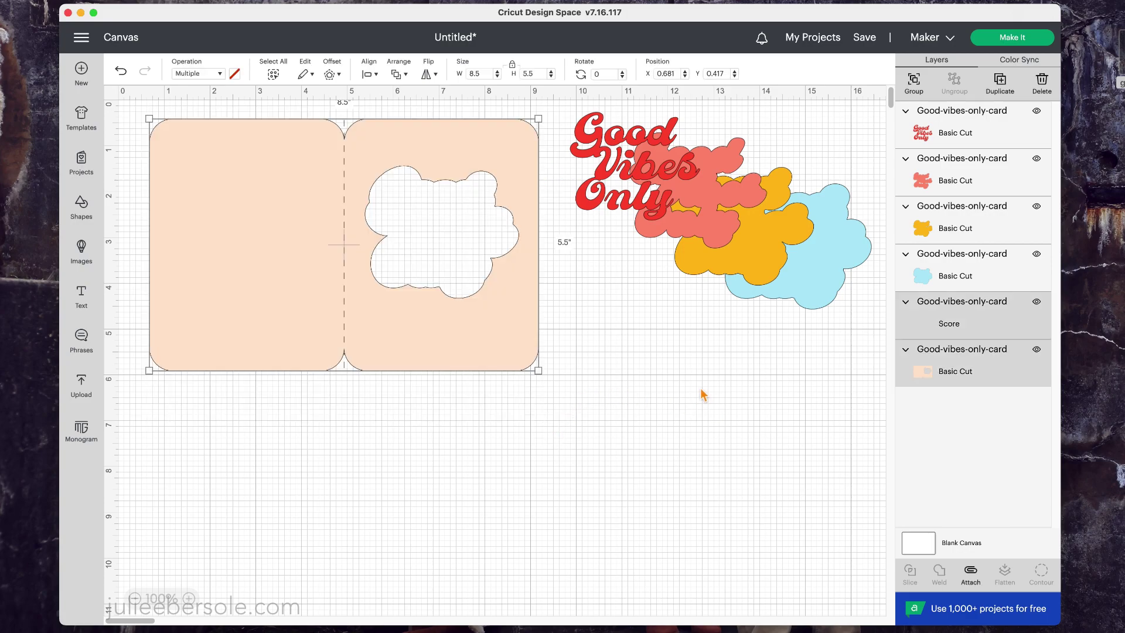
pyautogui.click(970, 574)
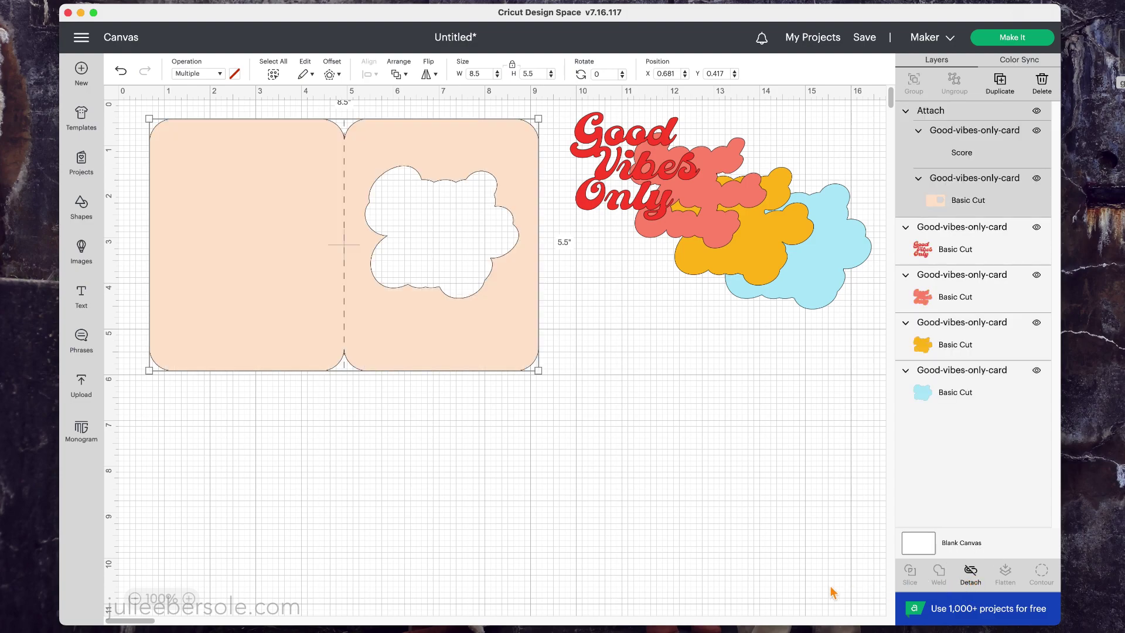
pyautogui.click(972, 577)
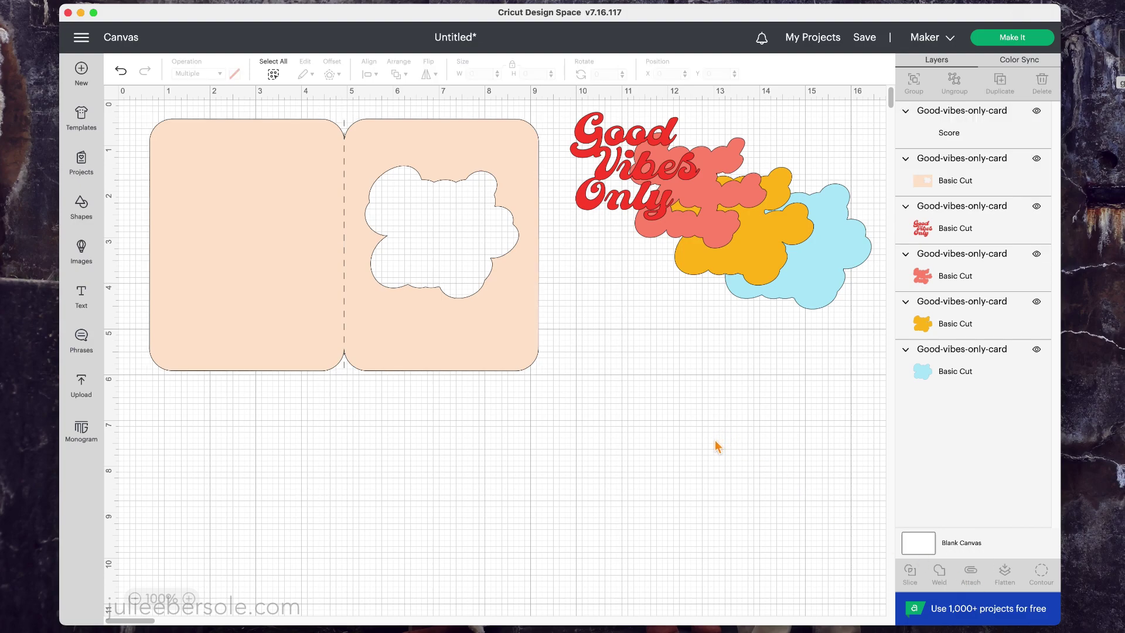
# - Send the design to Make It and preview the peach card base mat and the score mat
pyautogui.click(1012, 37)
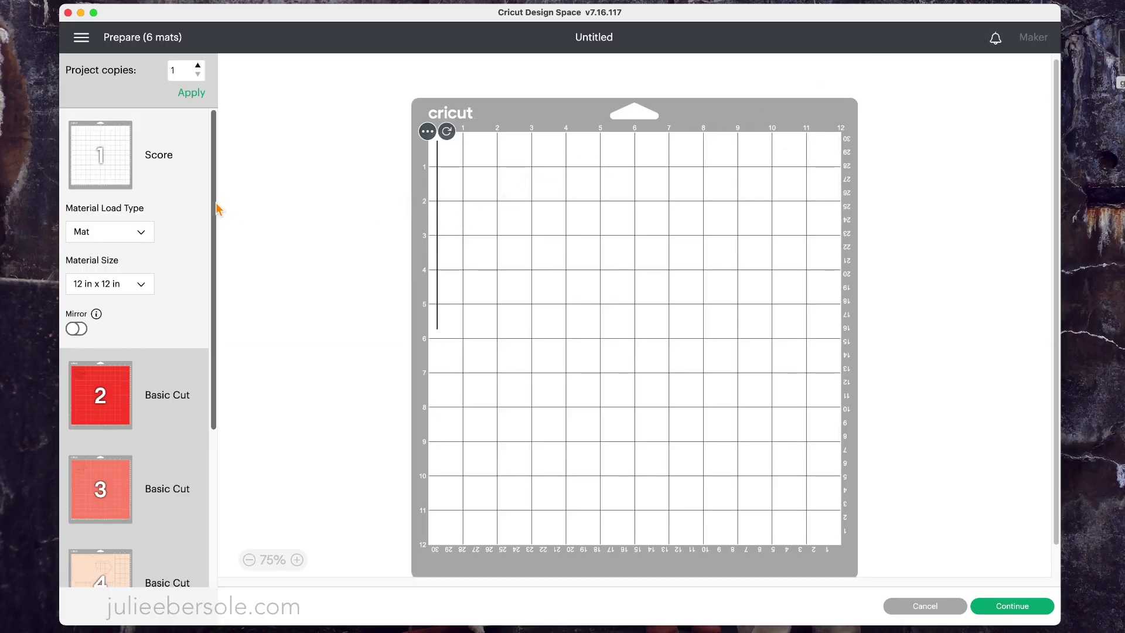
pyautogui.moveTo(218, 207); pyautogui.dragTo(221, 347)
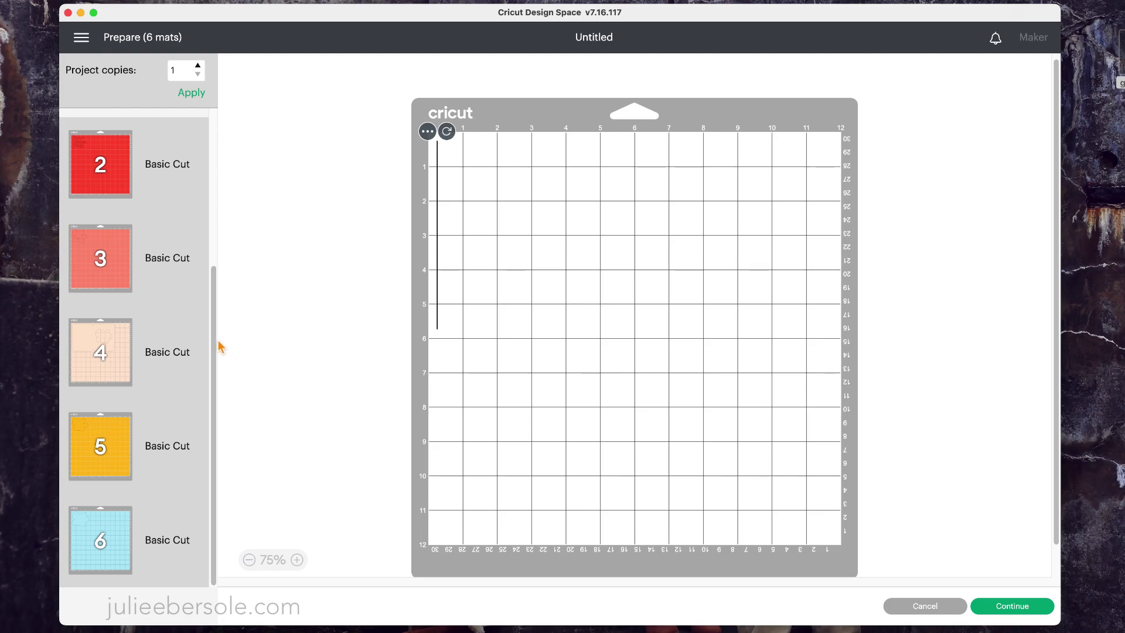
pyautogui.click(99, 366)
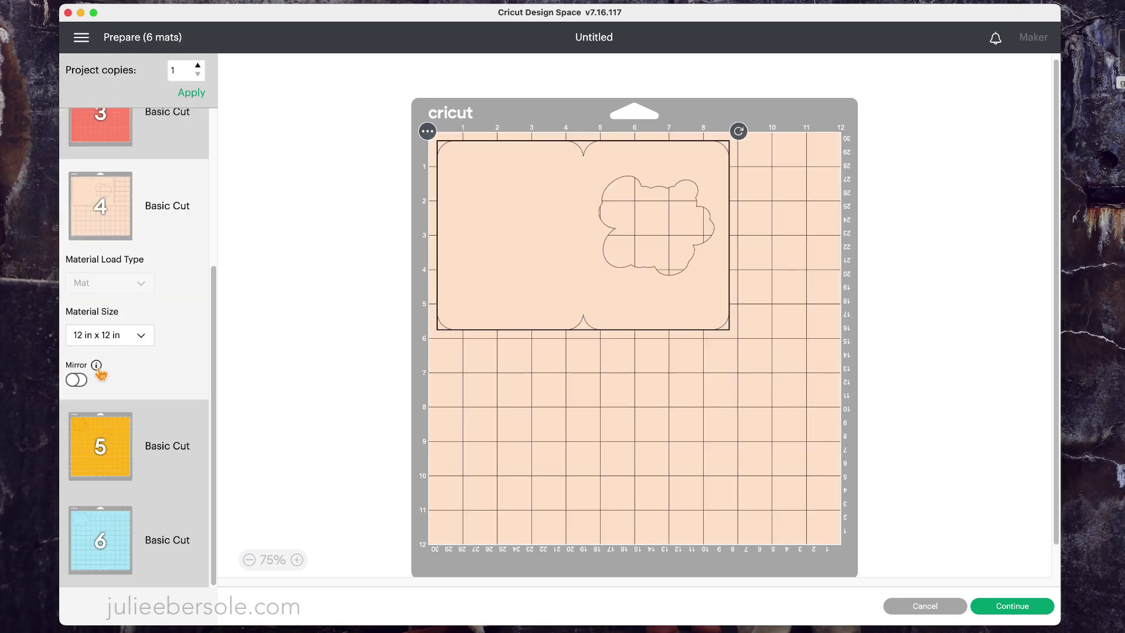
pyautogui.moveTo(215, 346); pyautogui.dragTo(203, 185)
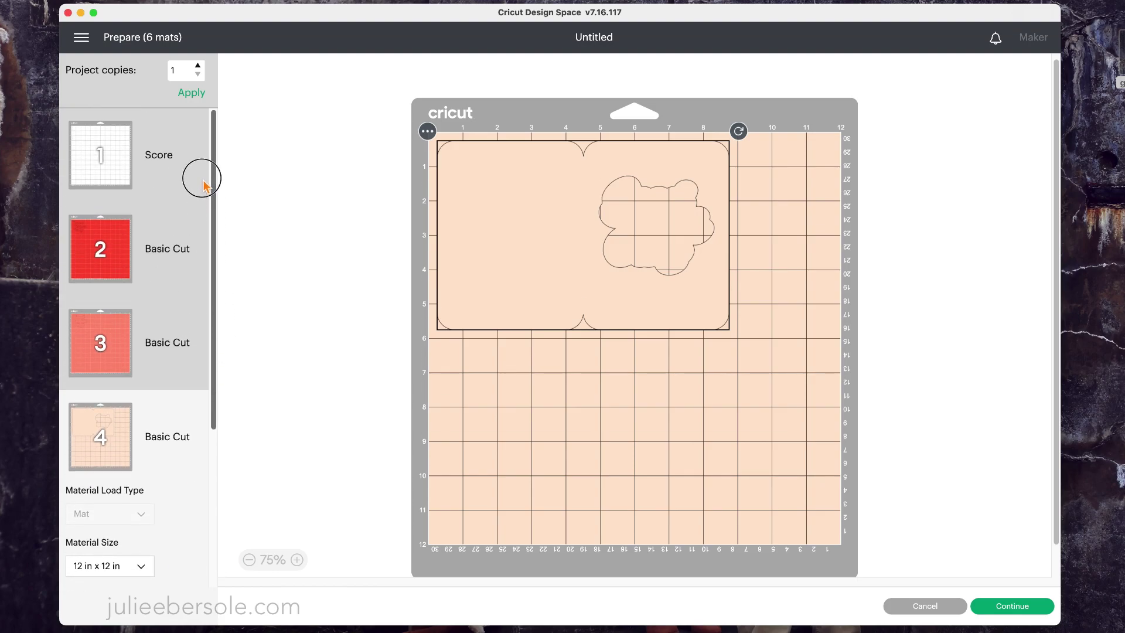
pyautogui.click(105, 173)
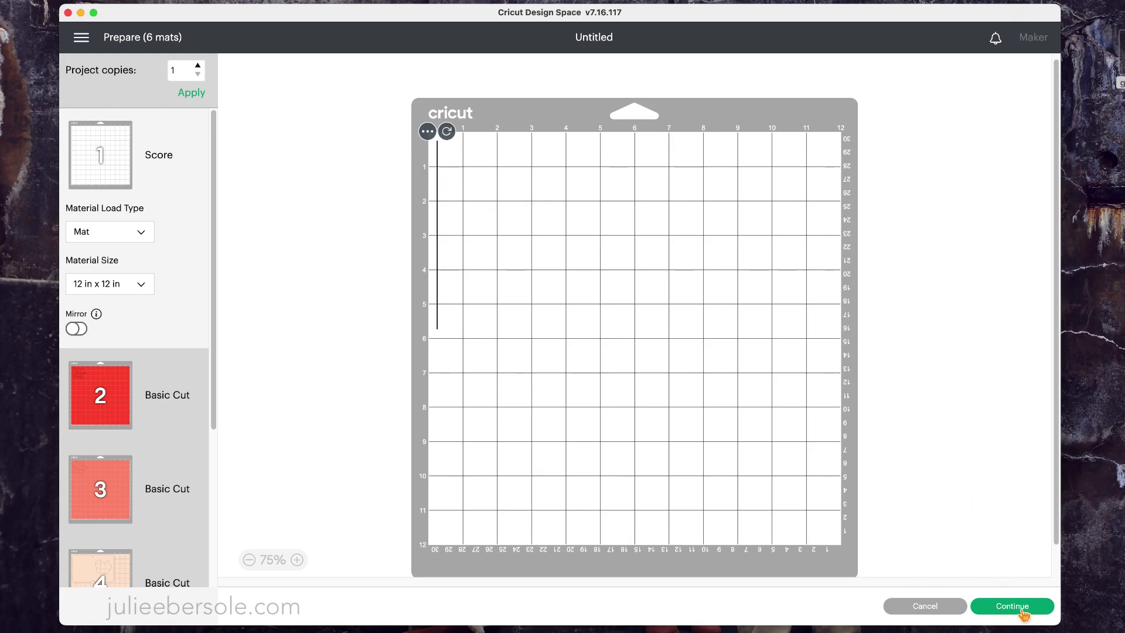
# - Back on the canvas, attach the score line to the card base and redo Make It on five mats
pyautogui.click(932, 610)
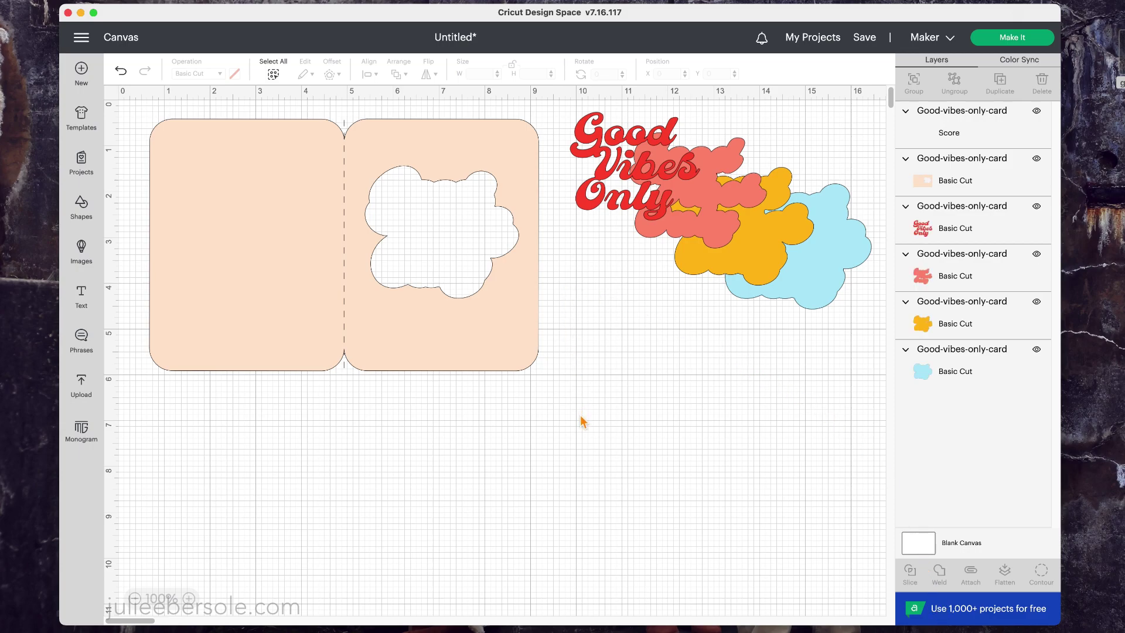
pyautogui.moveTo(580, 417); pyautogui.dragTo(152, 108)
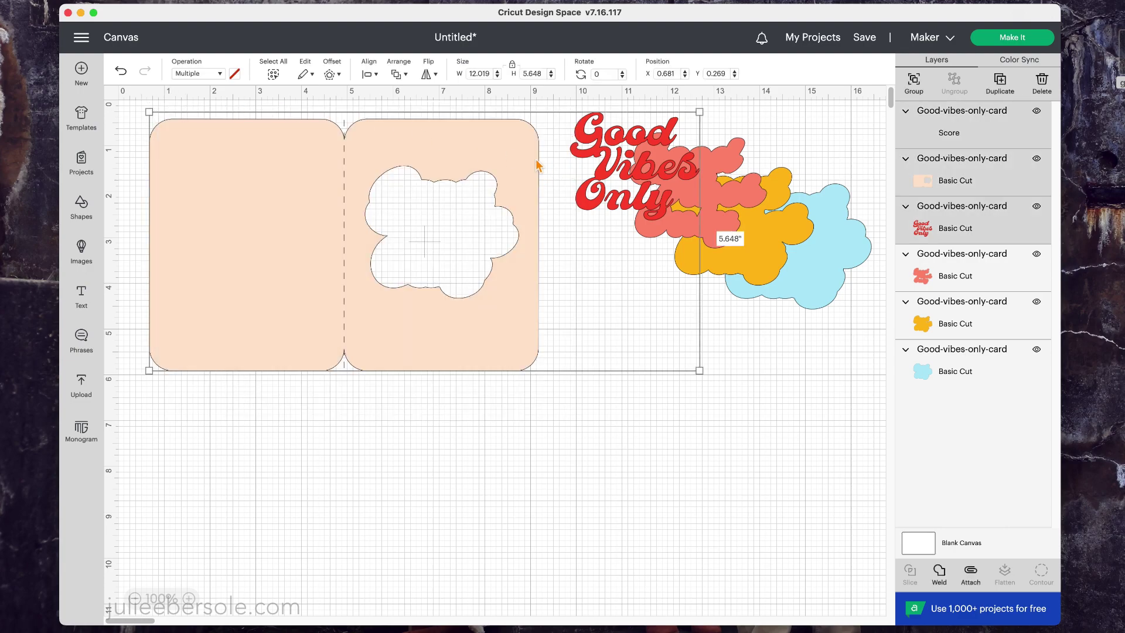
pyautogui.click(588, 432)
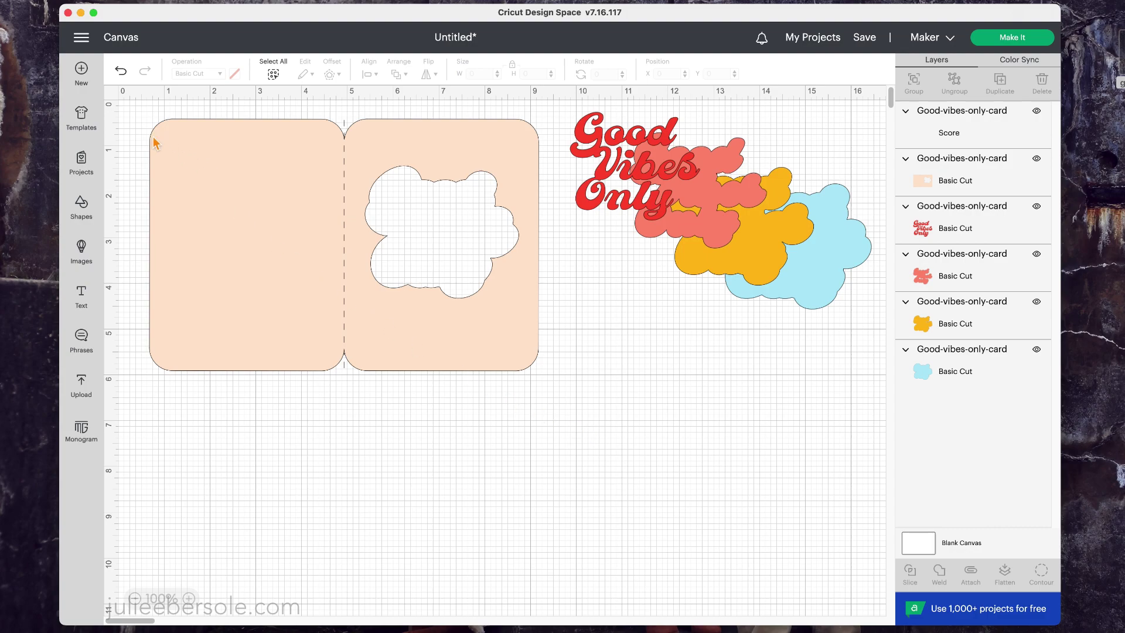
pyautogui.moveTo(139, 117); pyautogui.dragTo(550, 397)
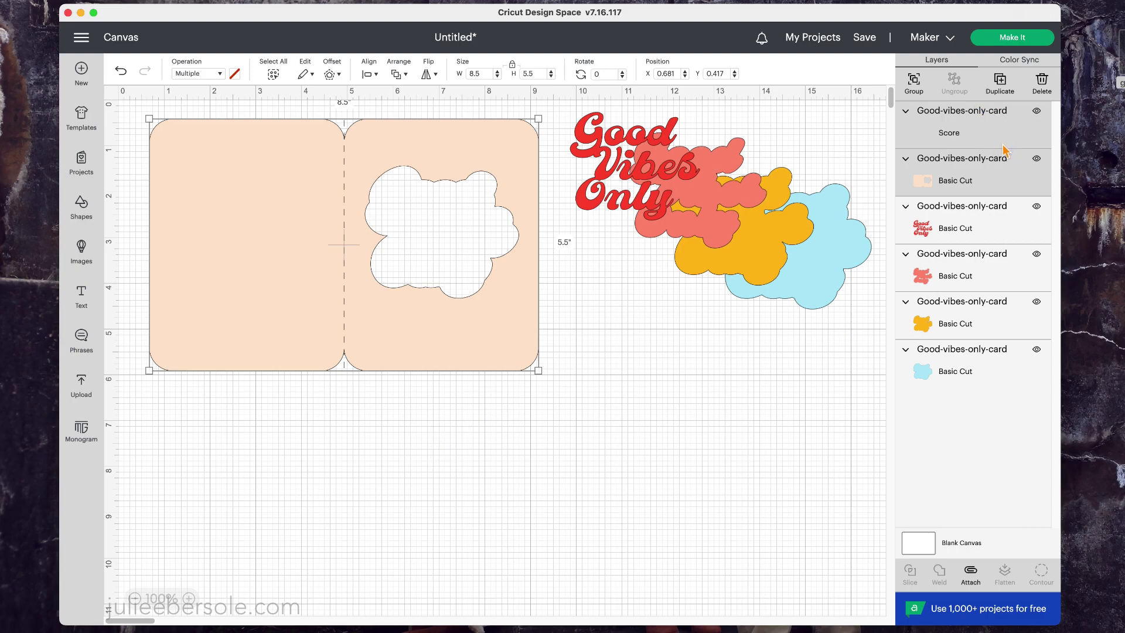
pyautogui.click(970, 577)
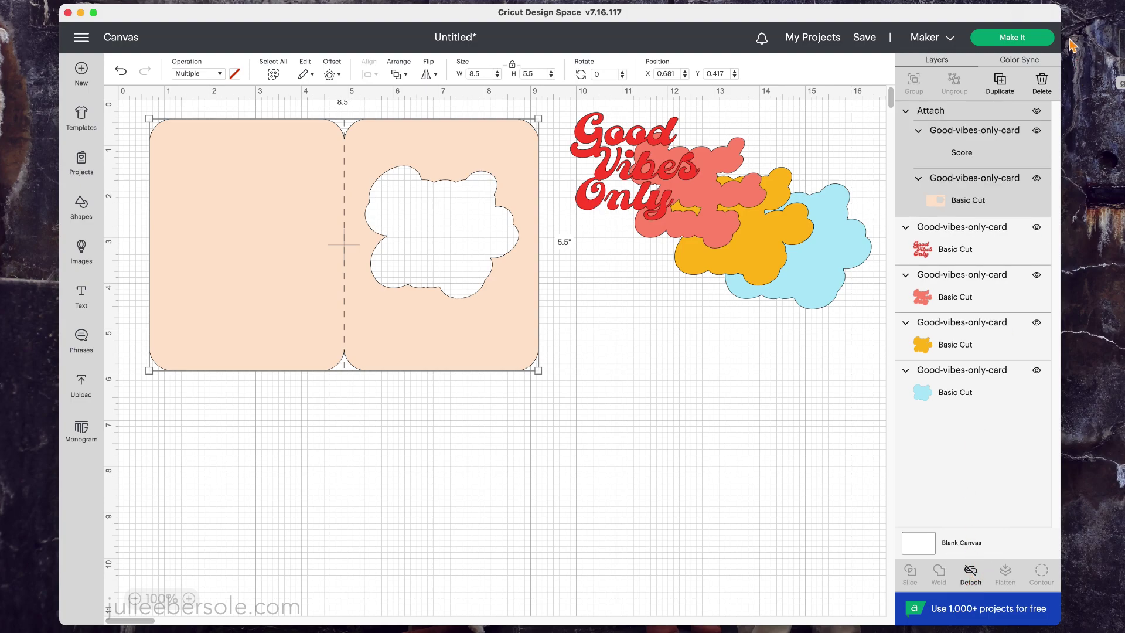
pyautogui.click(1026, 41)
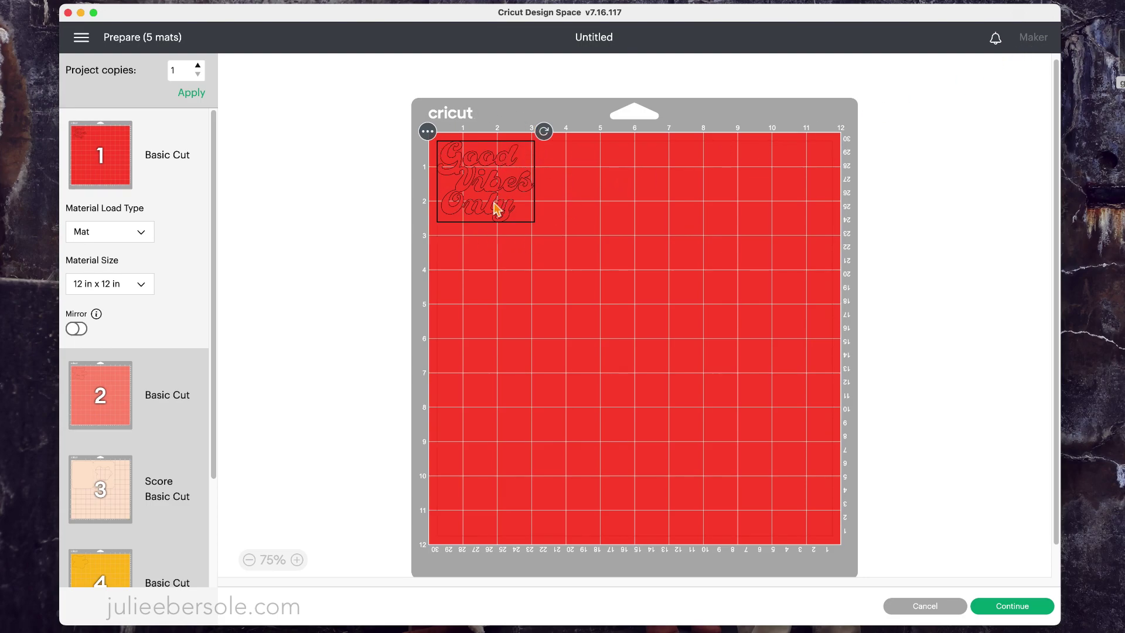
# - Move the Good Vibes Only design around mat 1, then preview mat 3 with the scored card base
pyautogui.moveTo(487, 194); pyautogui.dragTo(602, 240)
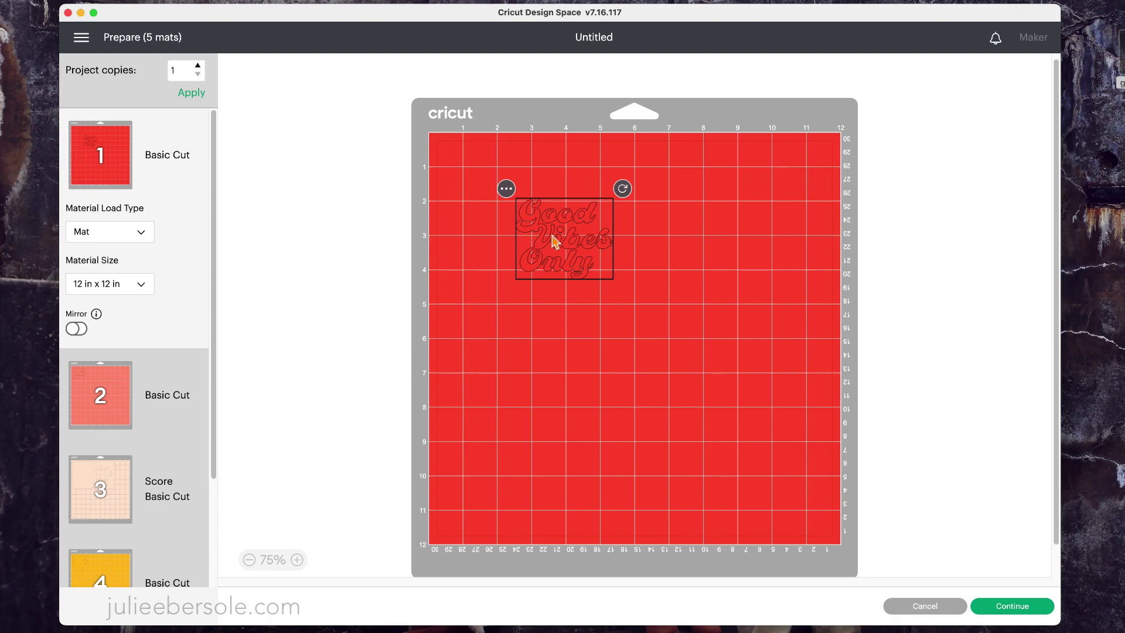
pyautogui.moveTo(564, 243); pyautogui.dragTo(470, 181)
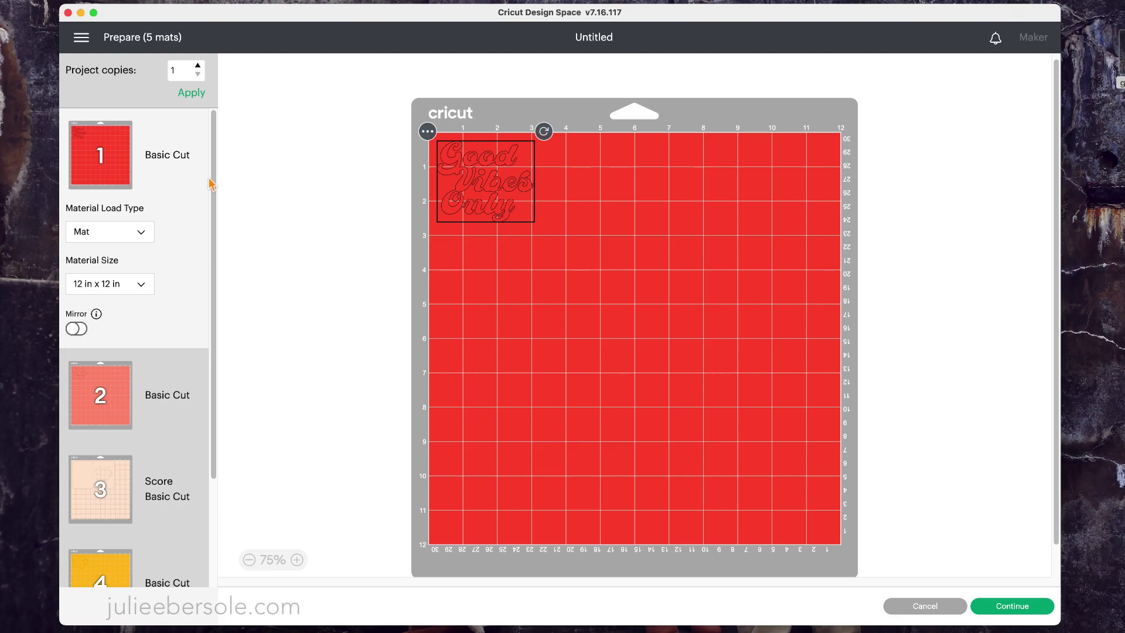
pyautogui.moveTo(212, 184); pyautogui.dragTo(212, 280)
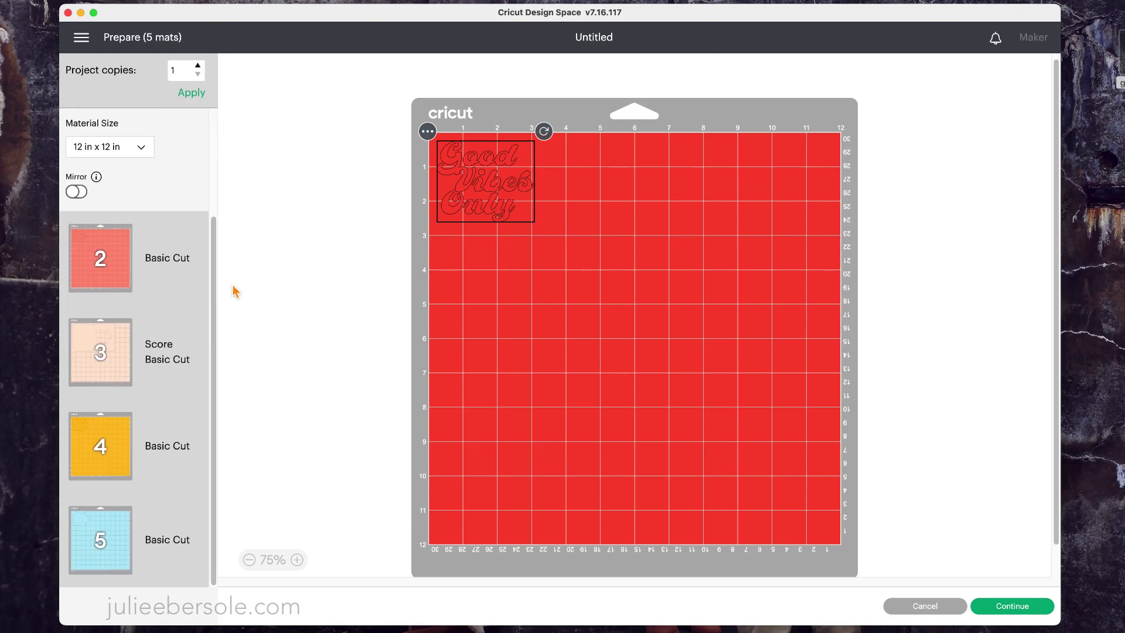
pyautogui.click(114, 361)
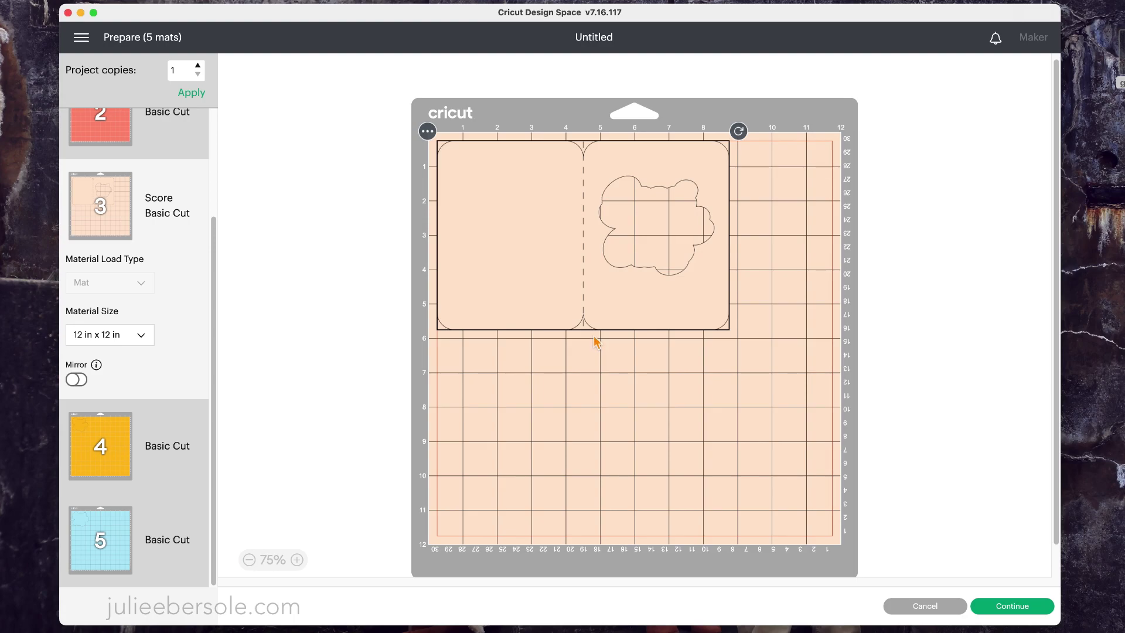
# - Set mat 3 to 8.5 x 11 in Letter material and rotate the card upright, cut-out below the score line
pyautogui.click(146, 343)
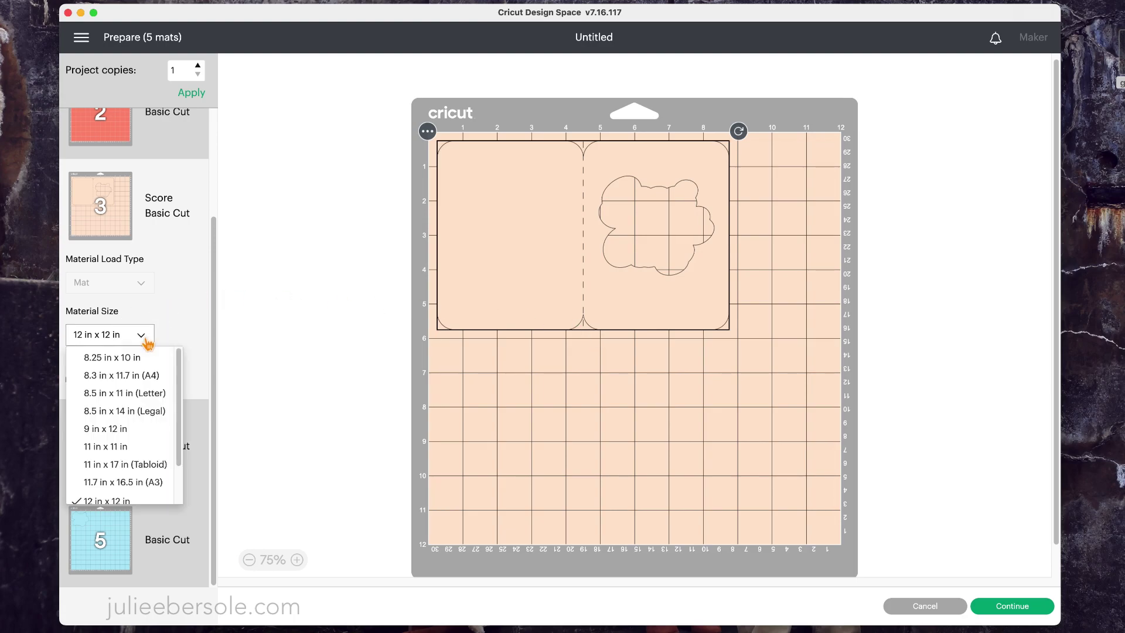
pyautogui.click(152, 401)
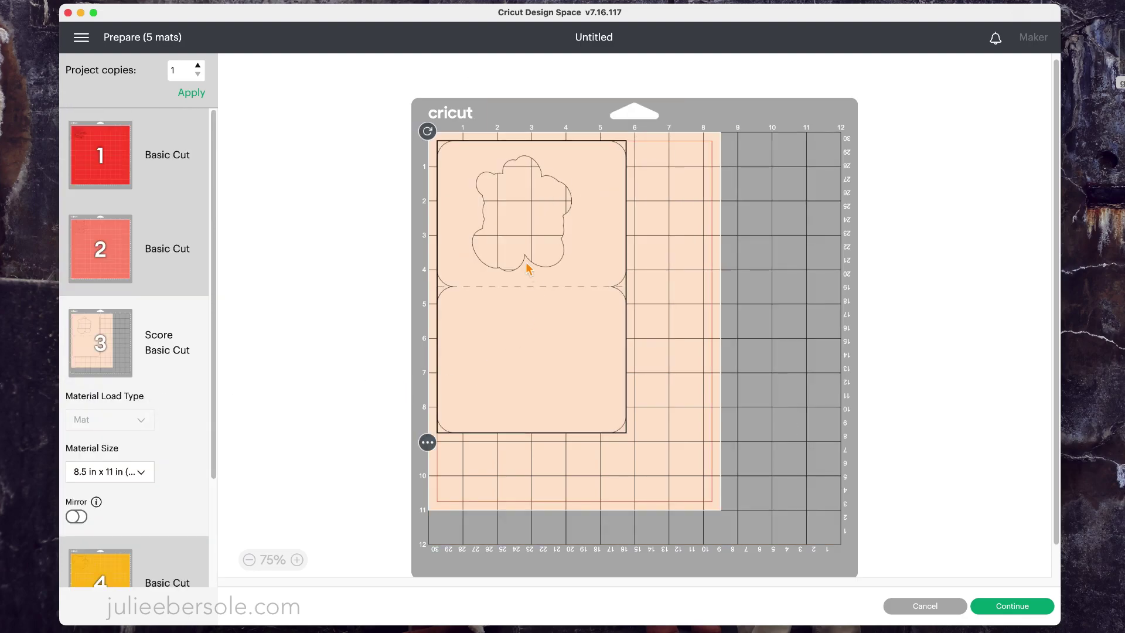
pyautogui.moveTo(540, 377); pyautogui.dragTo(505, 375)
pyautogui.moveTo(427, 131); pyautogui.dragTo(649, 220)
pyautogui.moveTo(432, 134); pyautogui.dragTo(616, 378)
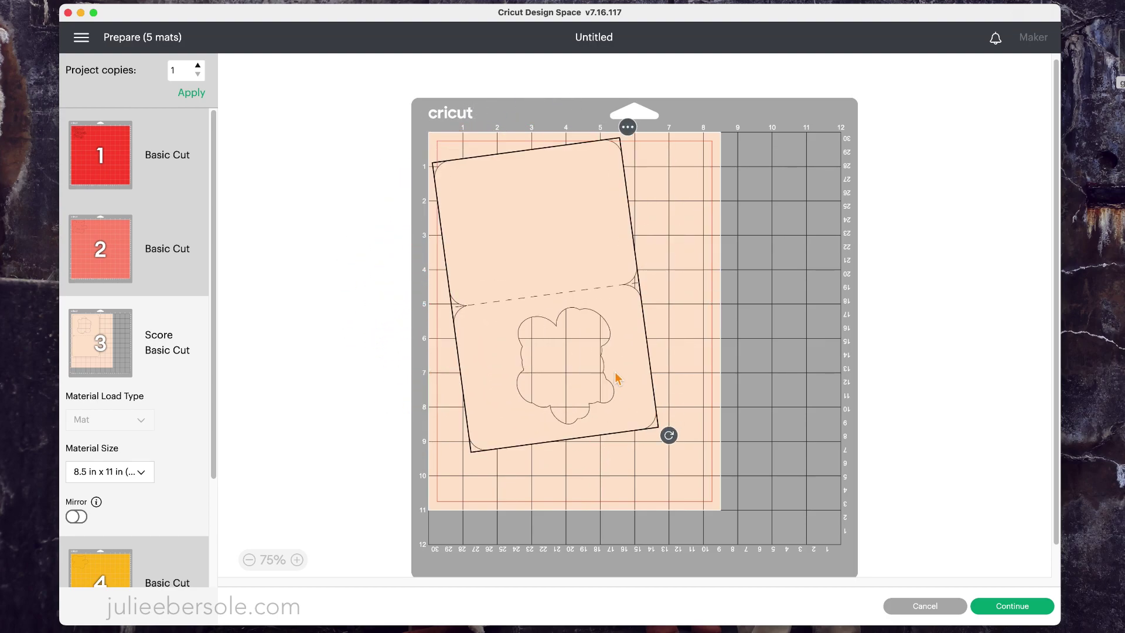
pyautogui.click(607, 326)
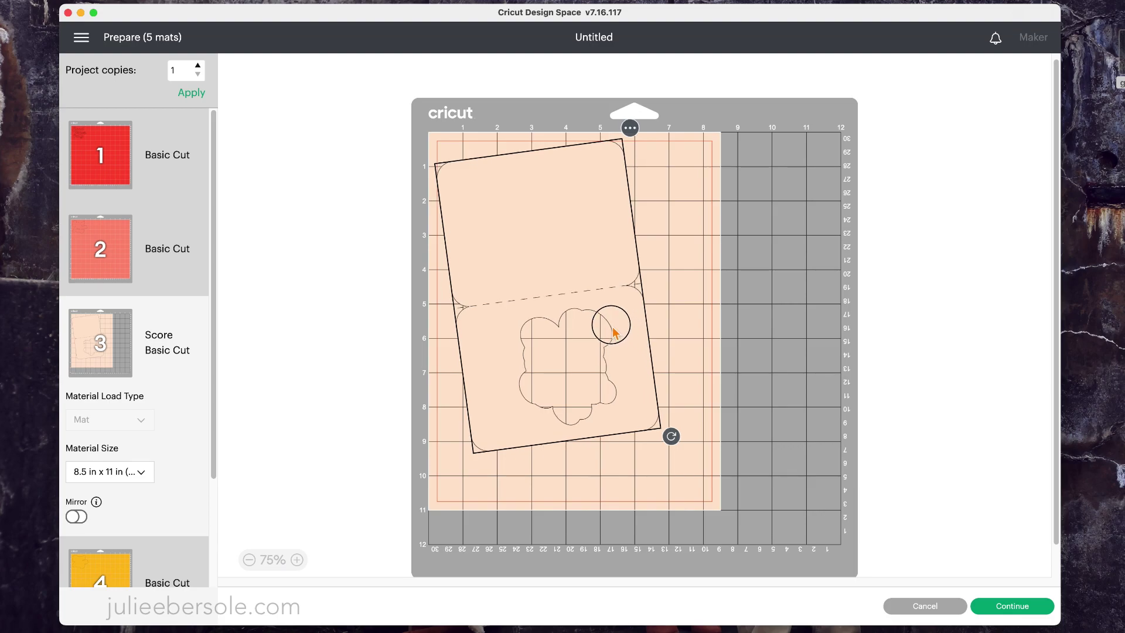
pyautogui.moveTo(669, 435); pyautogui.dragTo(650, 451)
pyautogui.moveTo(617, 397); pyautogui.dragTo(586, 364)
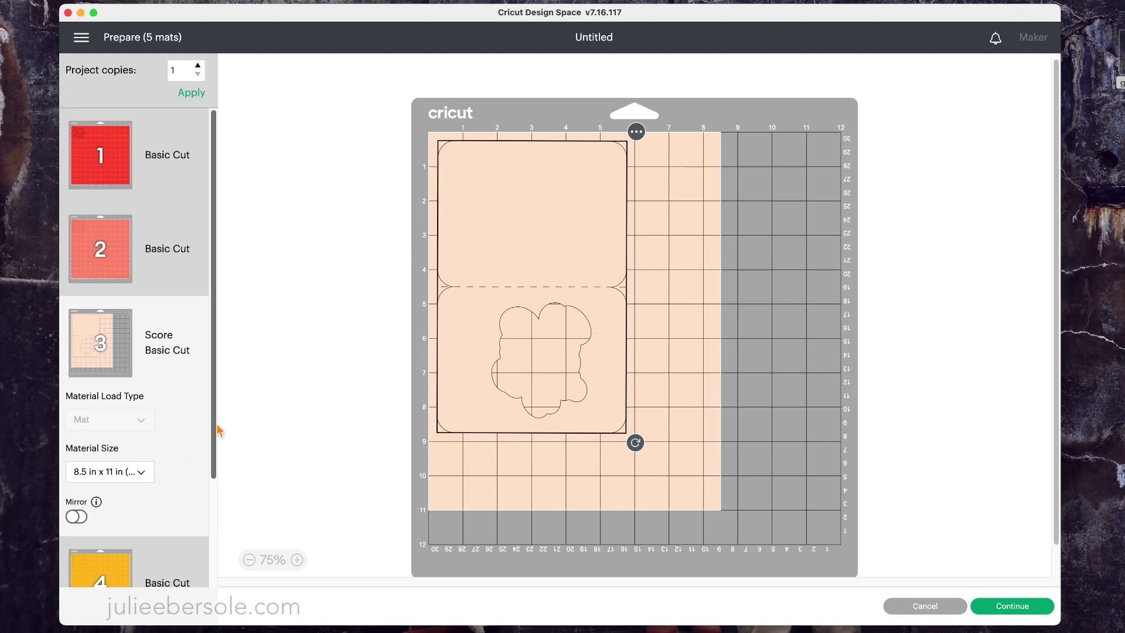
pyautogui.moveTo(217, 431); pyautogui.dragTo(215, 539)
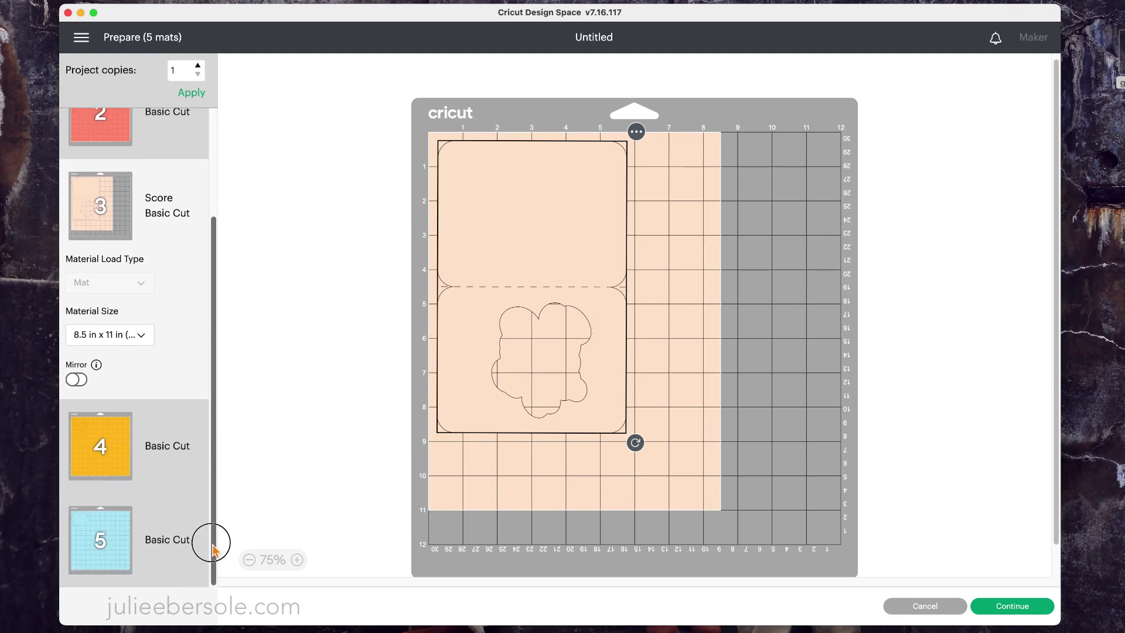
# - Put mat 3 on a 12 in x 12 in mat, select mat 1, and continue to cutting
pyautogui.click(144, 338)
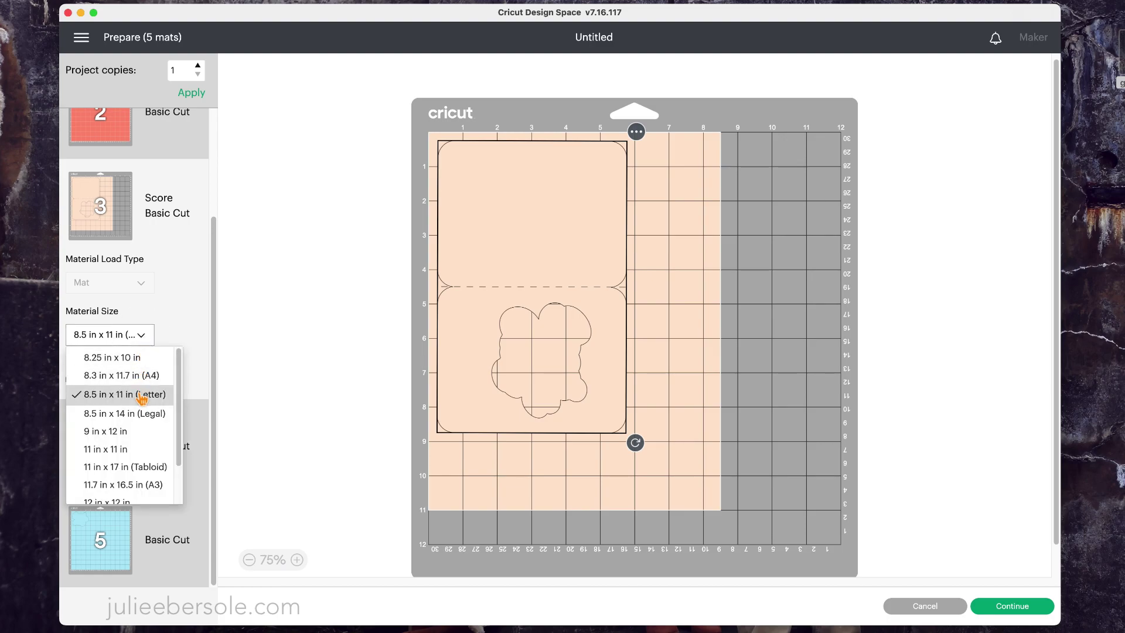
pyautogui.moveTo(179, 448); pyautogui.dragTo(179, 463)
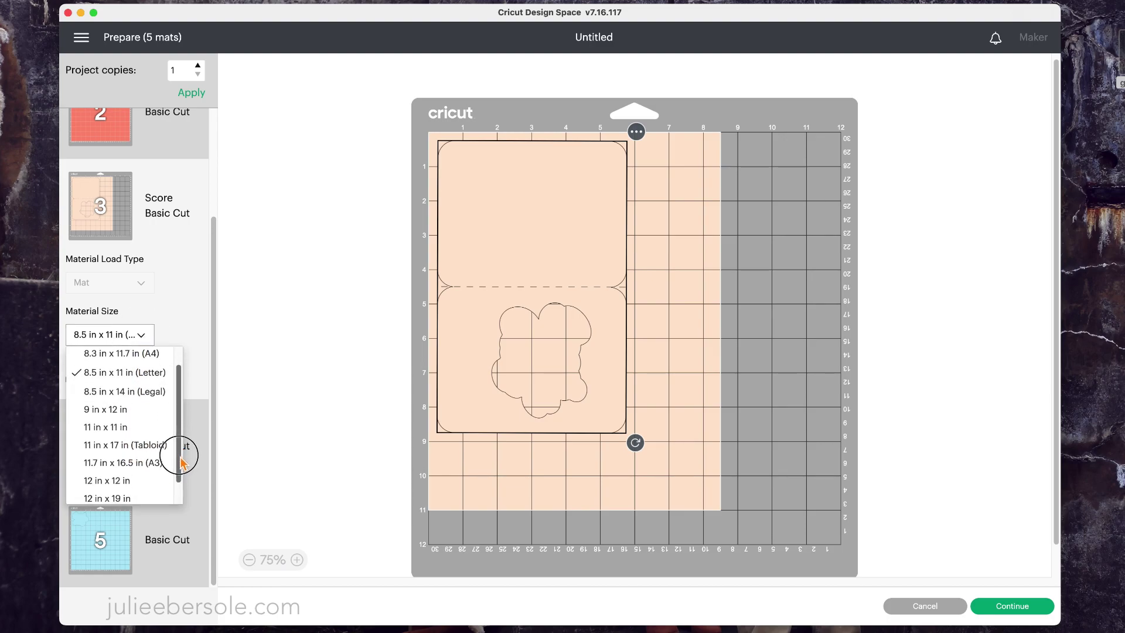
pyautogui.click(123, 480)
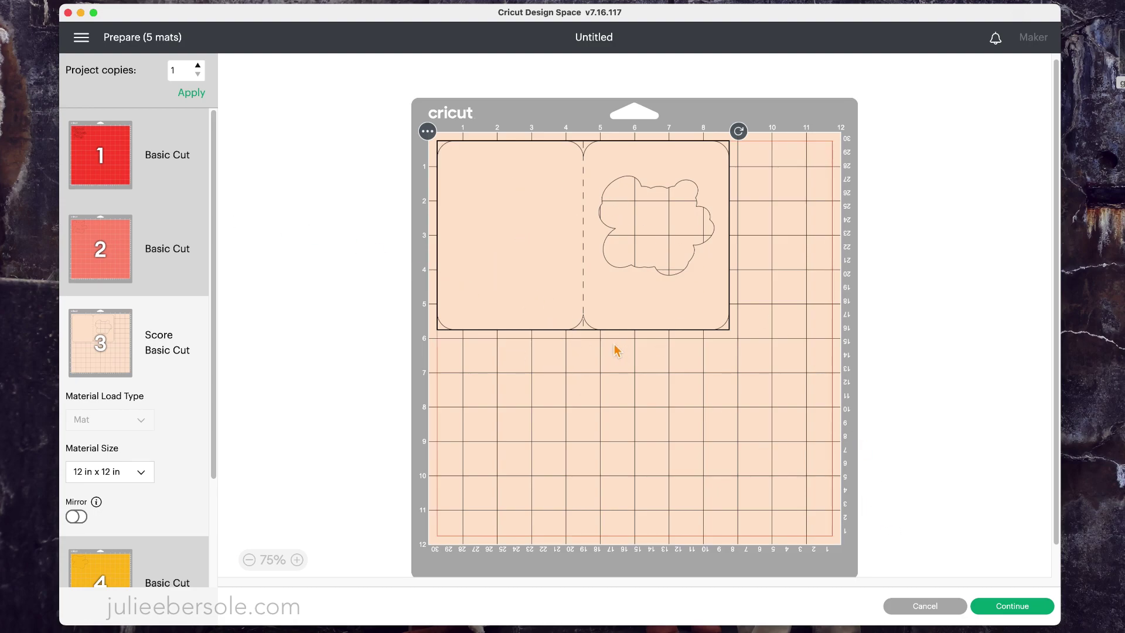
pyautogui.click(101, 155)
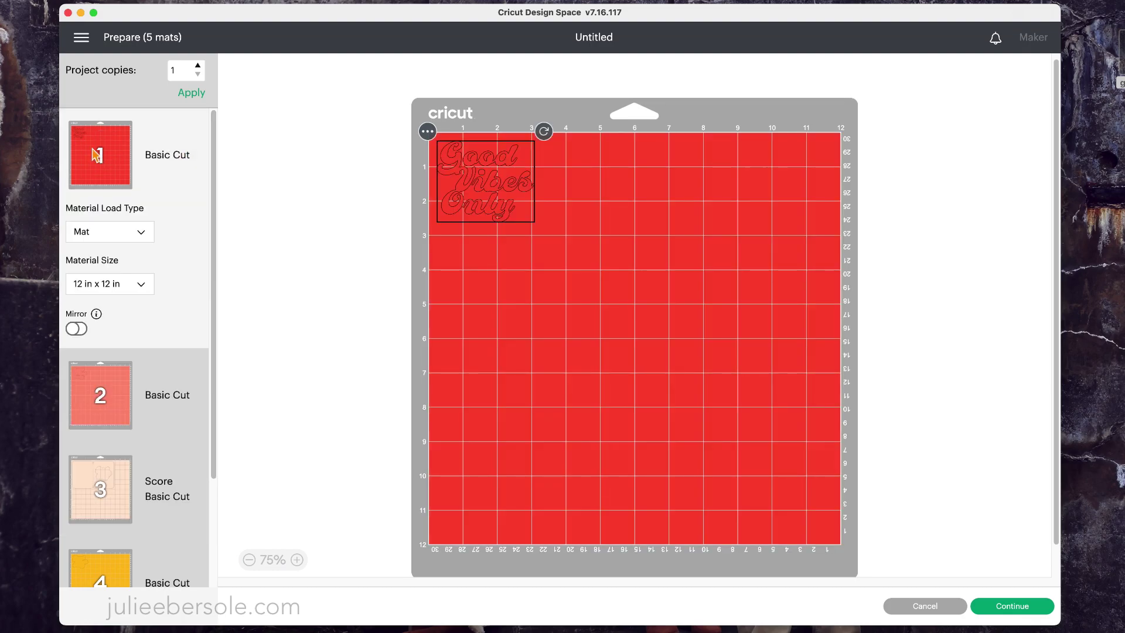
pyautogui.click(1006, 607)
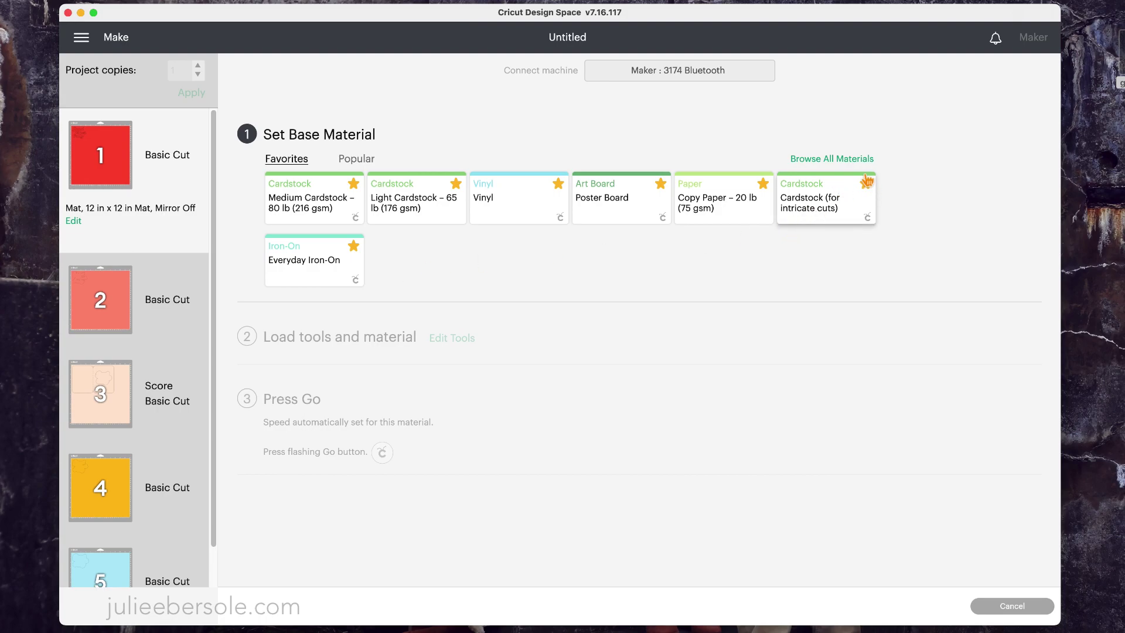
# - Open Browse All Materials to list every material compatible with the machine
pyautogui.click(838, 161)
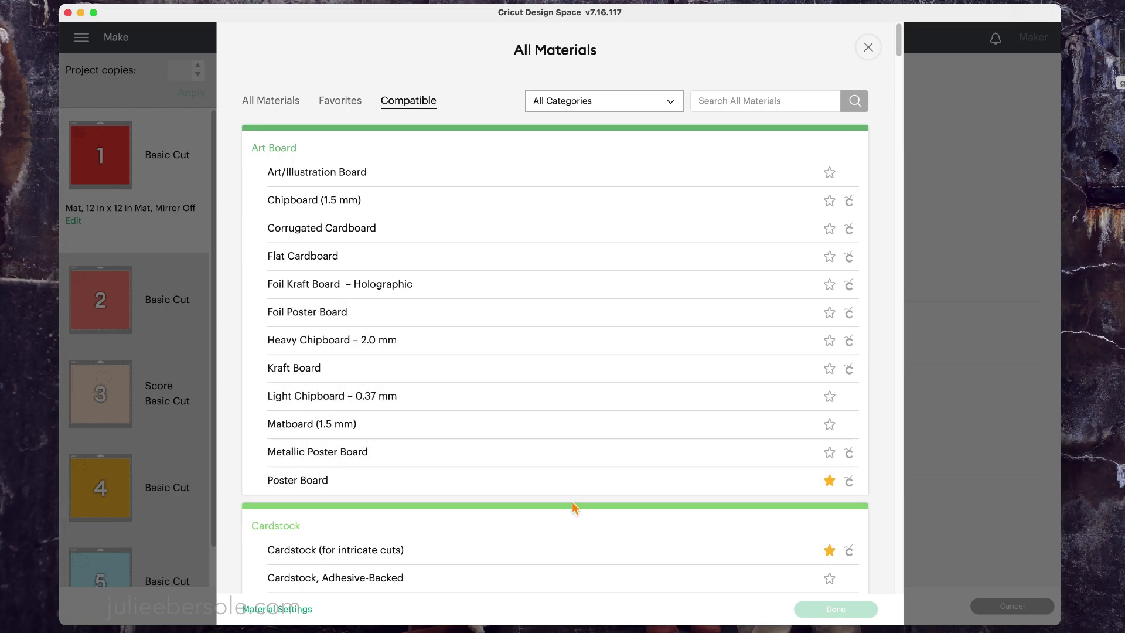
# - Check the category dropdown, keep All Categories, and close the All Materials list
pyautogui.click(672, 107)
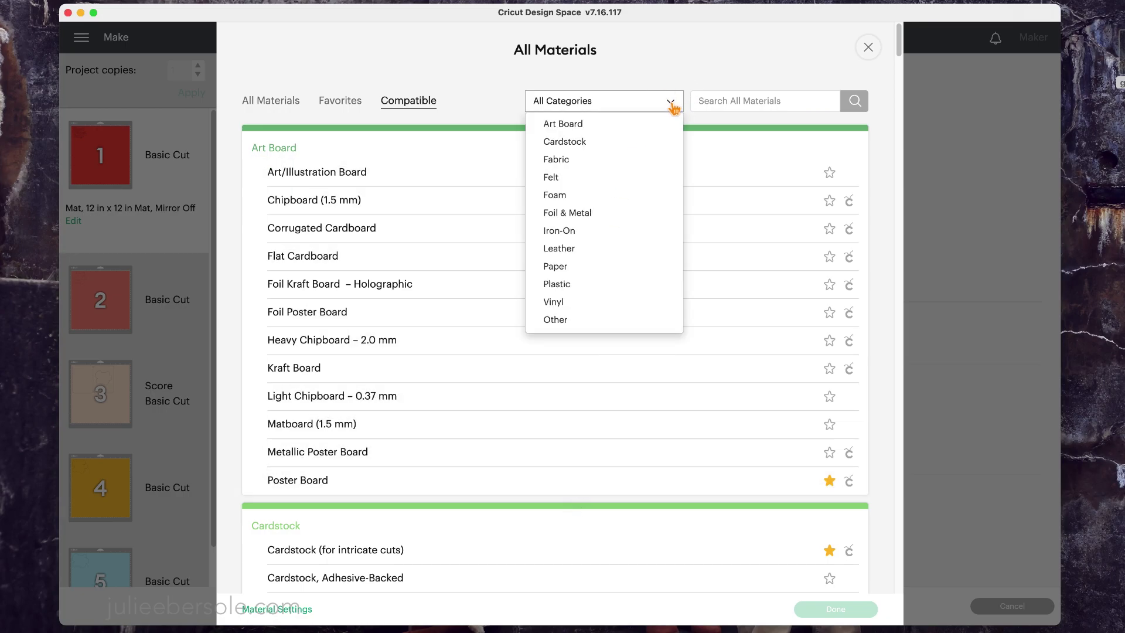
pyautogui.click(617, 106)
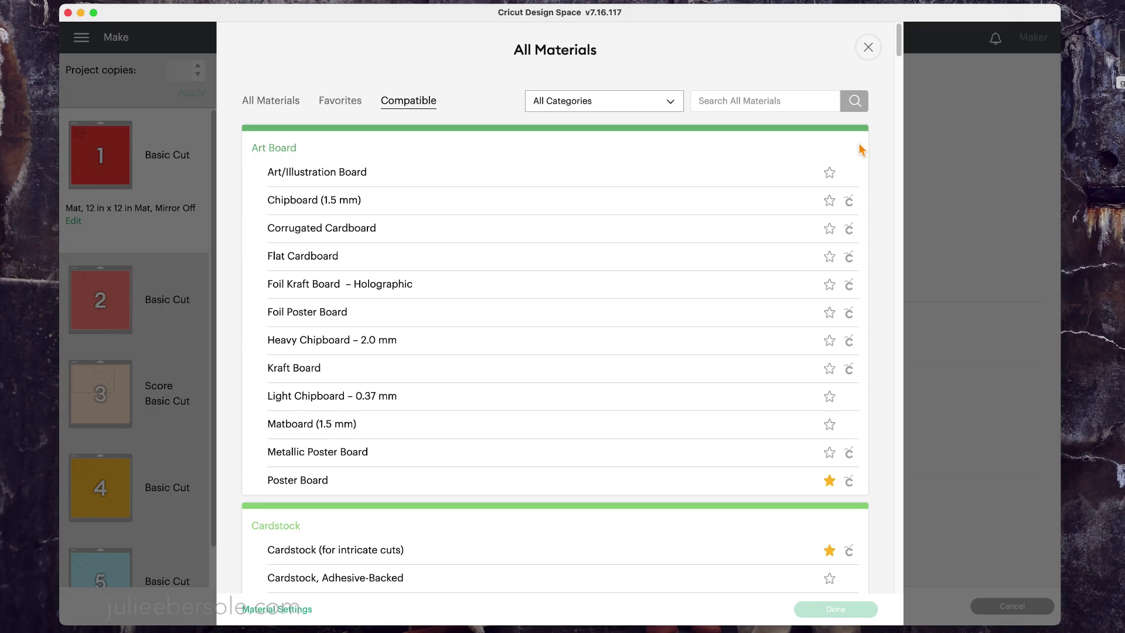
pyautogui.click(868, 47)
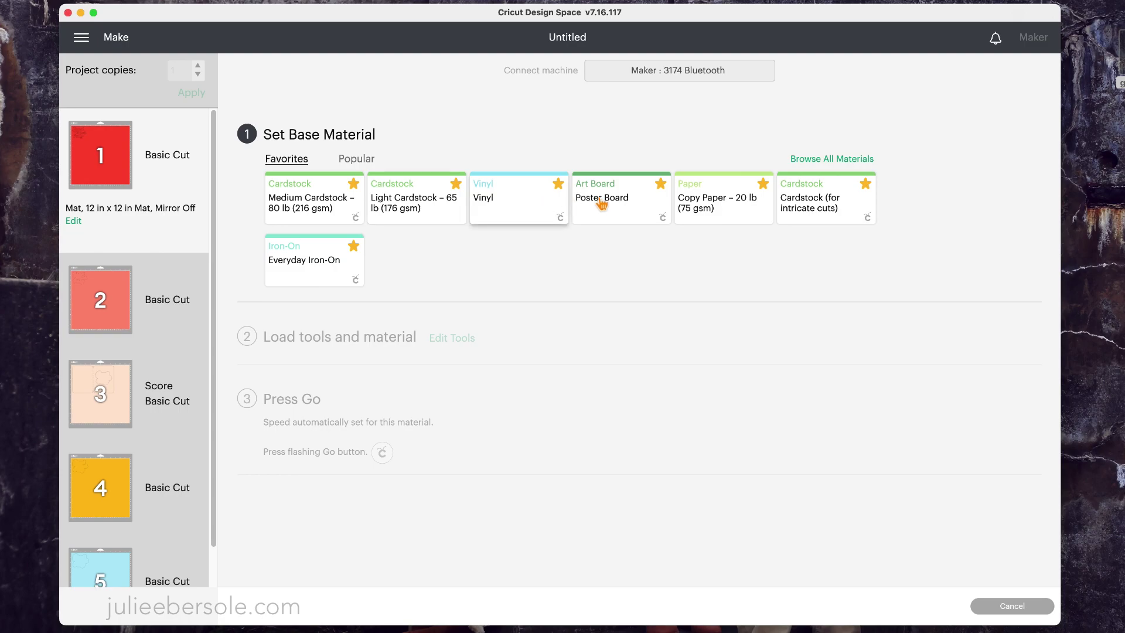
# - Choose Cardstock (for intricate cuts) at Default pressure and tick Remember material settings
pyautogui.click(844, 208)
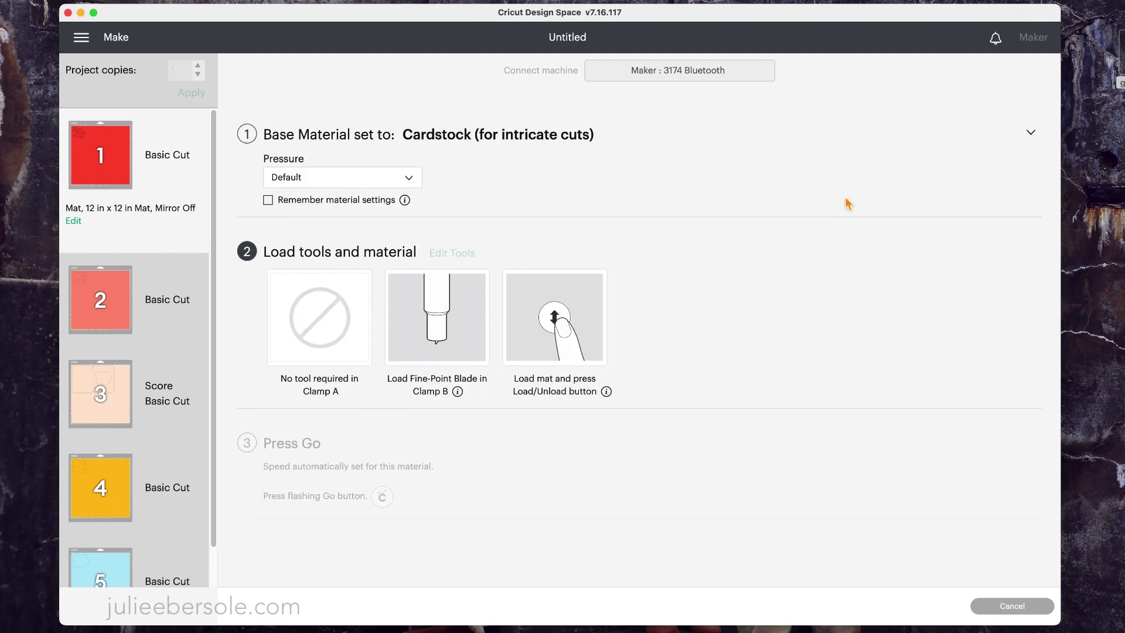
pyautogui.click(412, 183)
pyautogui.click(413, 183)
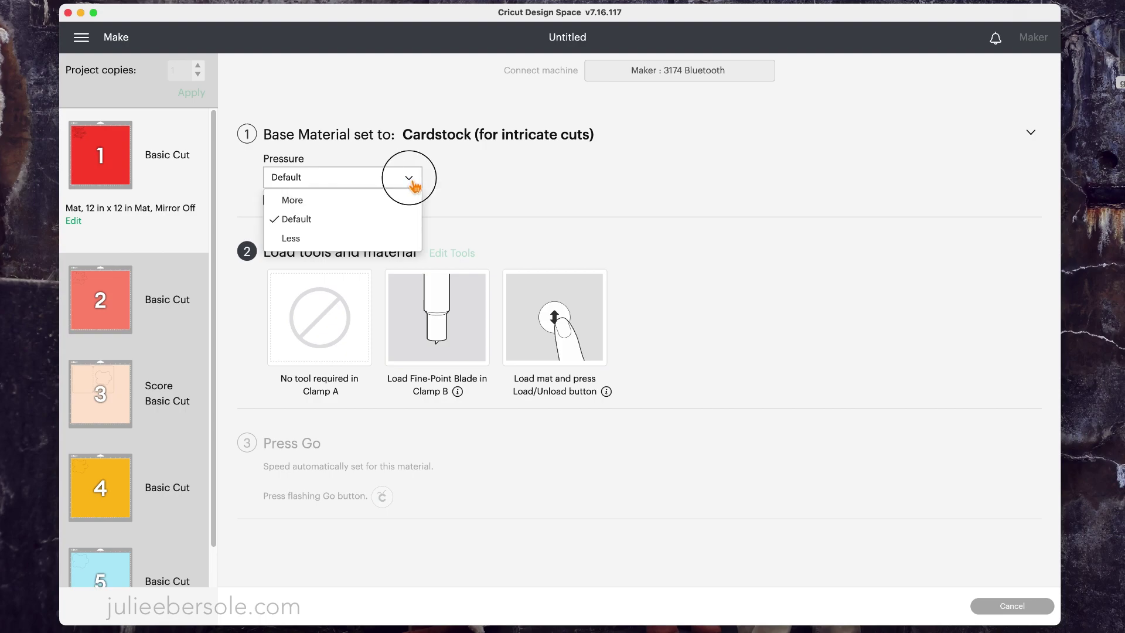
pyautogui.click(414, 183)
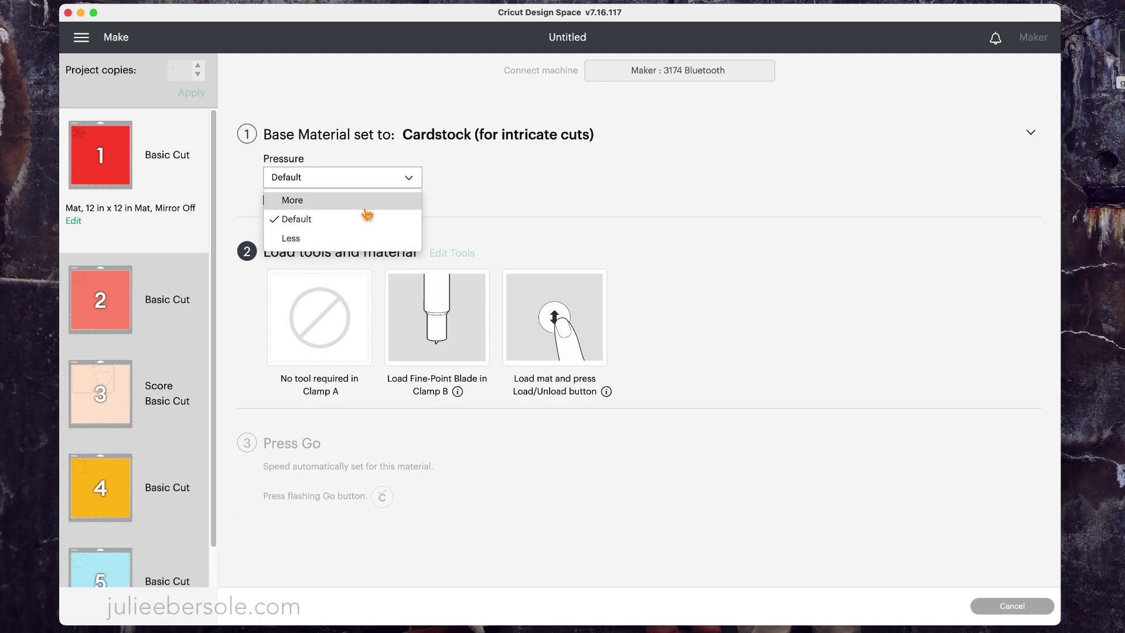
pyautogui.click(414, 184)
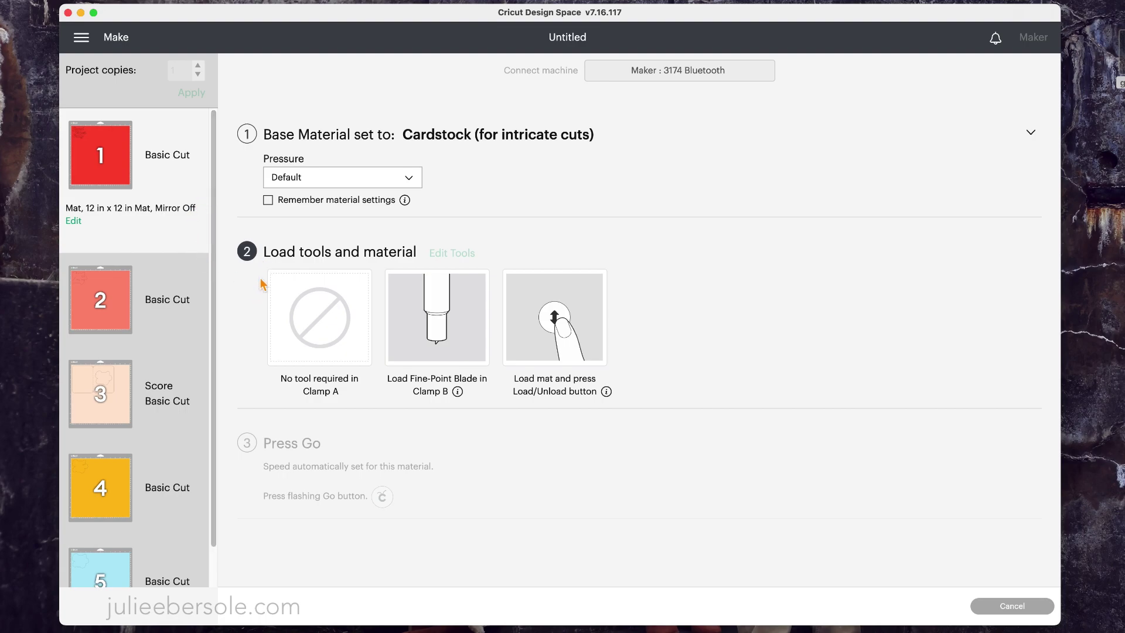
pyautogui.click(269, 201)
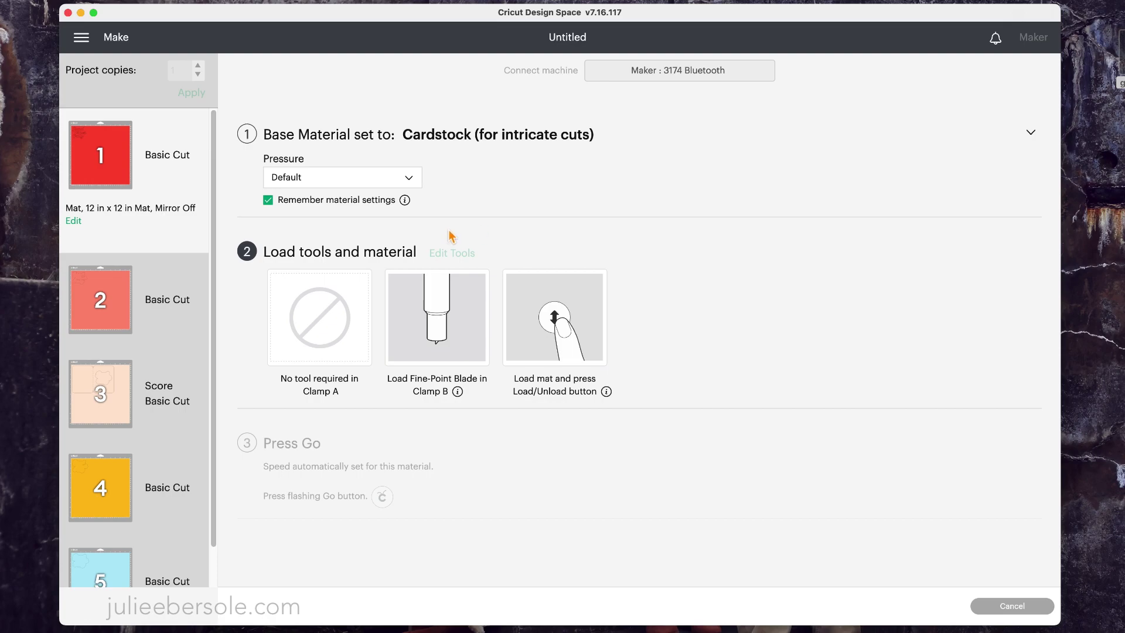
pyautogui.moveTo(215, 301); pyautogui.dragTo(214, 360)
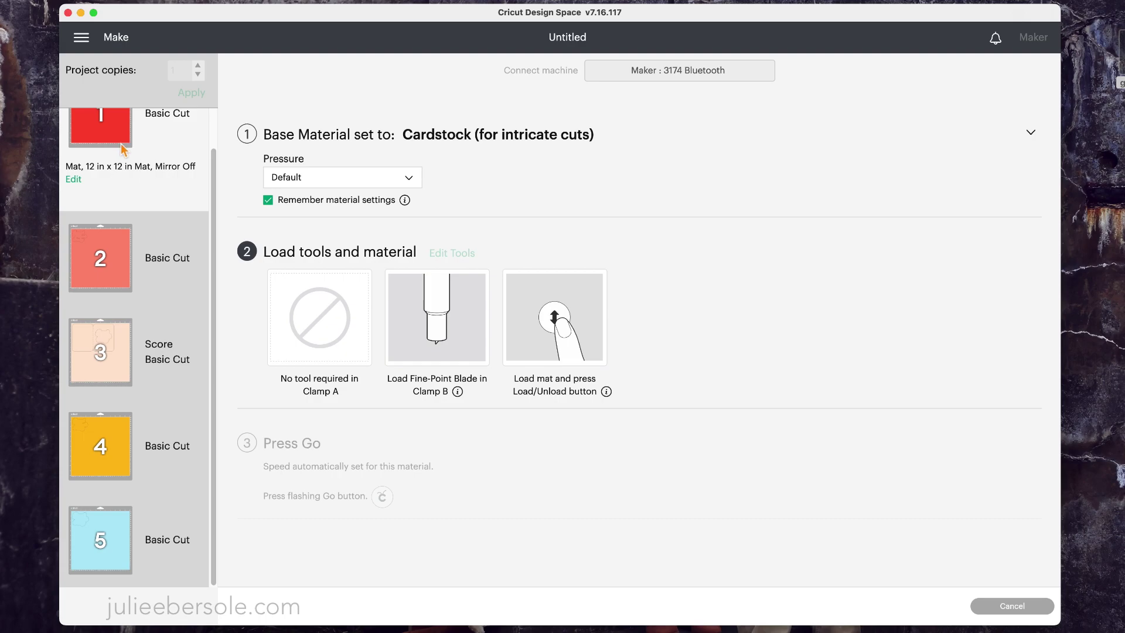
# - View mat 2, then mat 3 to see its Single Scoring Wheel requirement
pyautogui.click(150, 263)
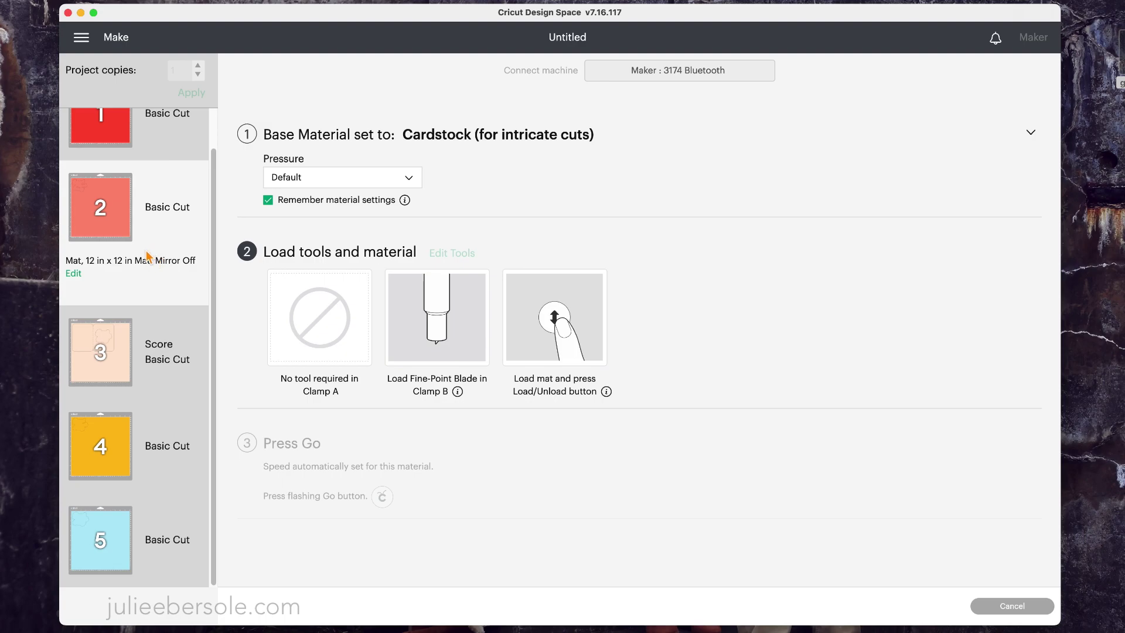
pyautogui.click(146, 362)
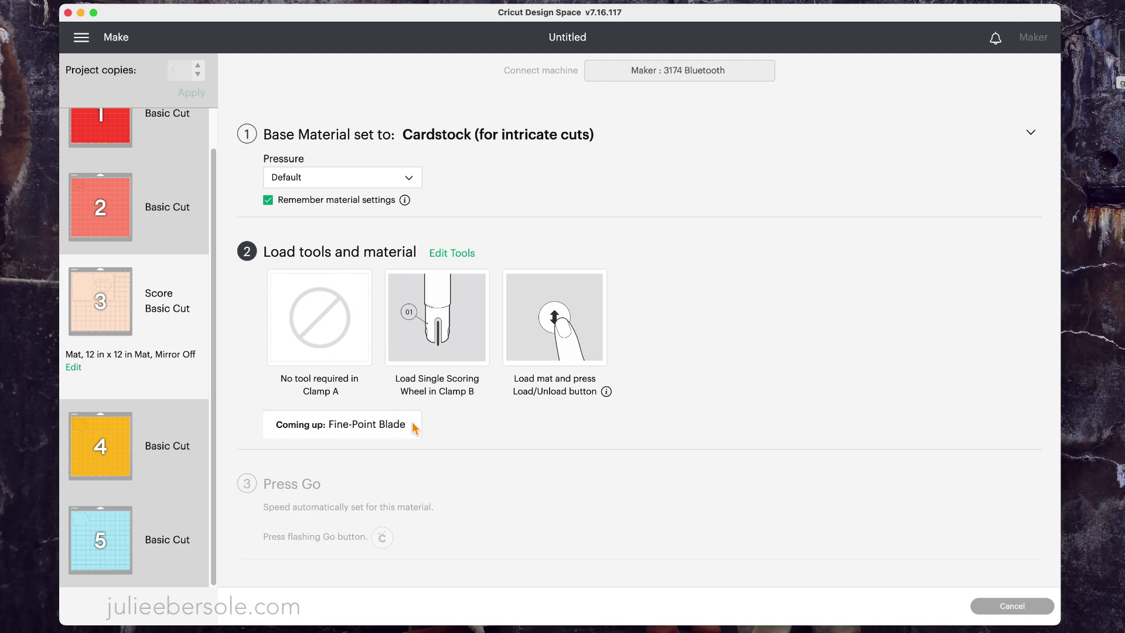
pyautogui.click(463, 258)
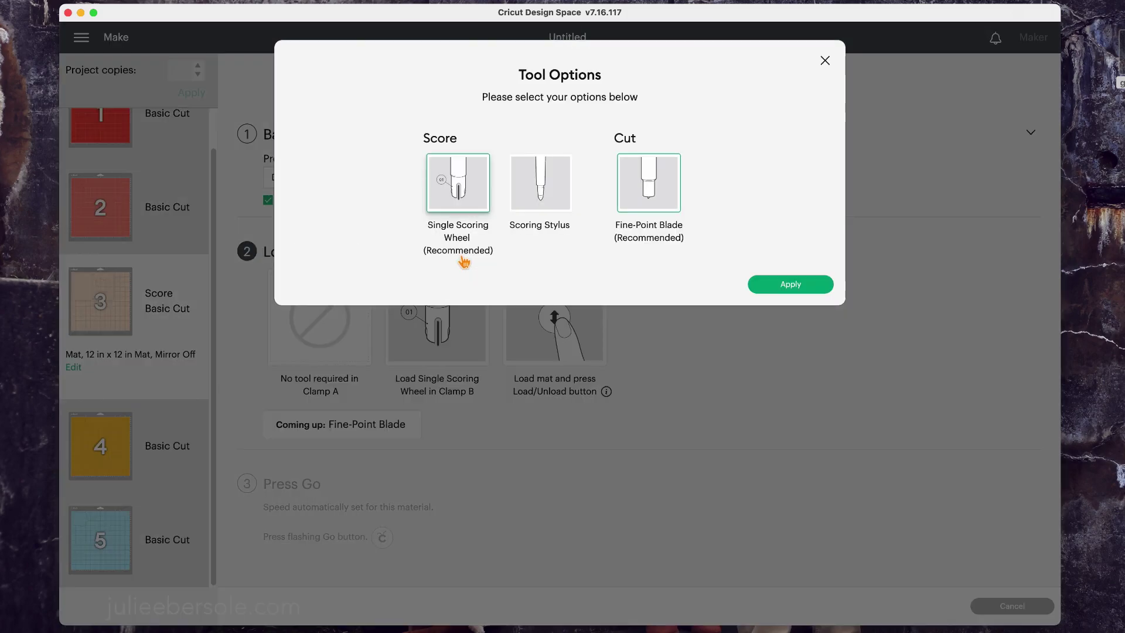
pyautogui.click(538, 192)
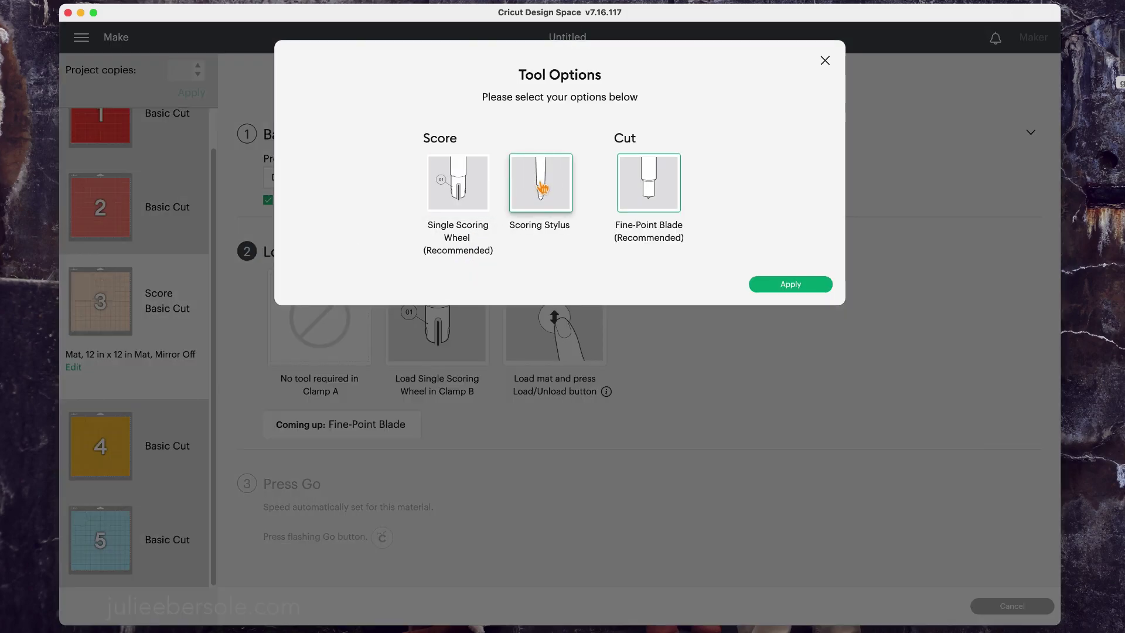
pyautogui.click(800, 287)
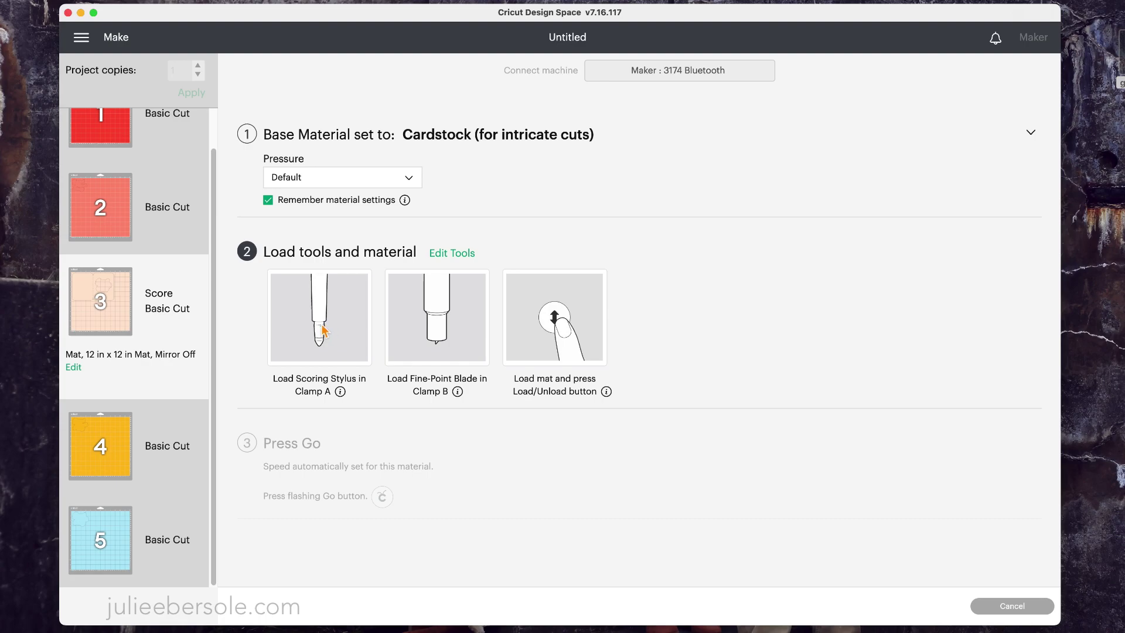
pyautogui.click(452, 257)
pyautogui.click(458, 202)
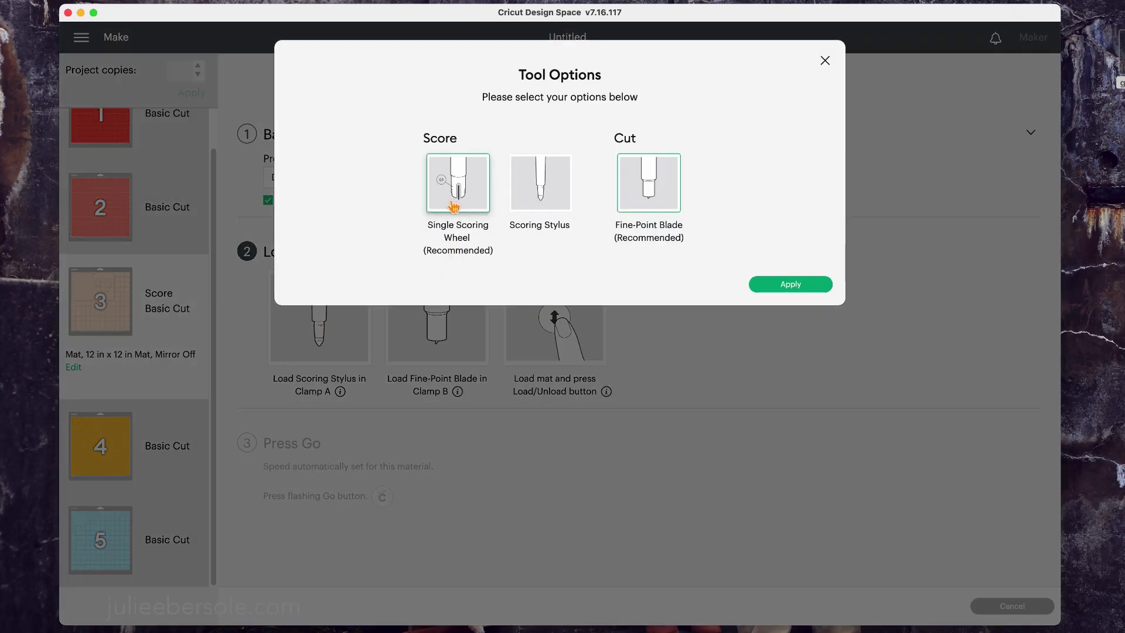
pyautogui.click(762, 284)
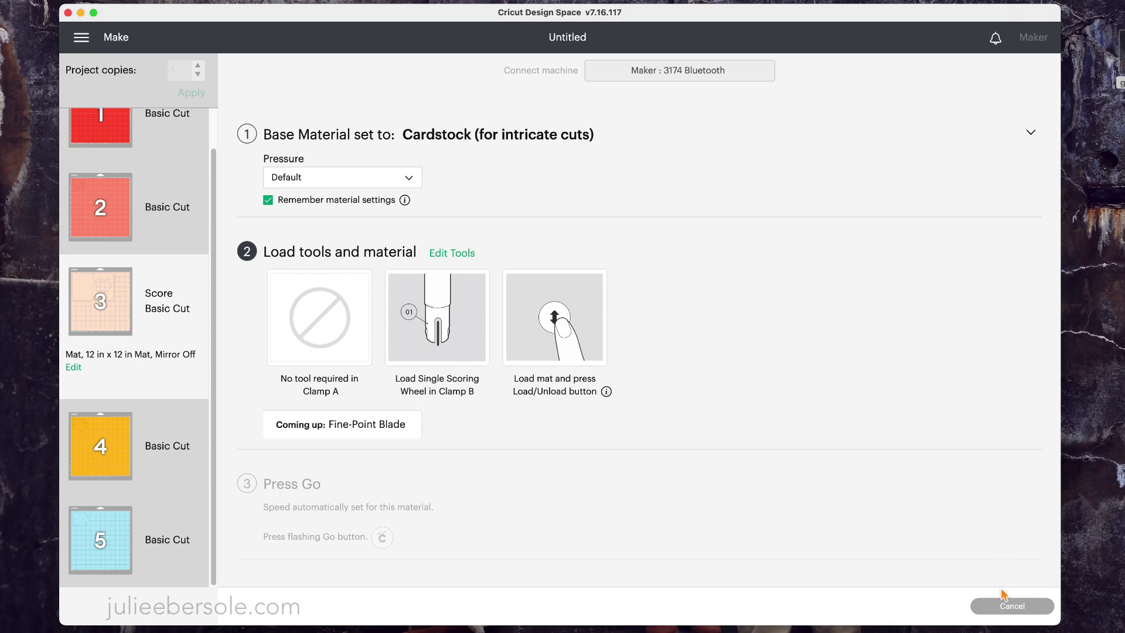
# - Cancel the cut, confirm Yes, and leave the Prepare screen for the canvas
pyautogui.click(1003, 612)
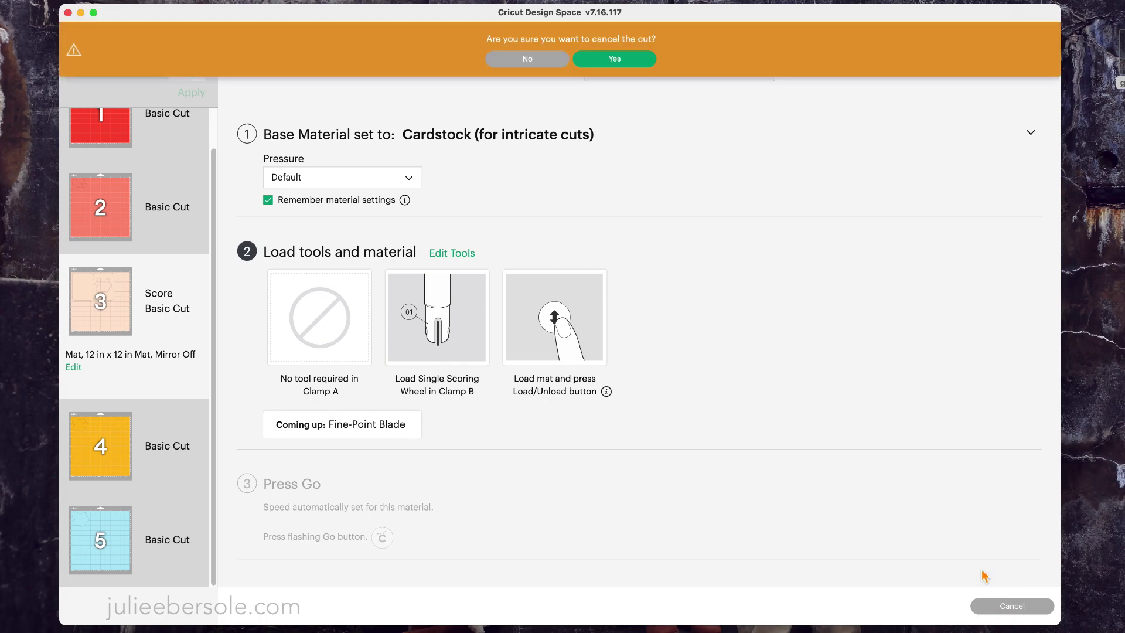
pyautogui.click(624, 62)
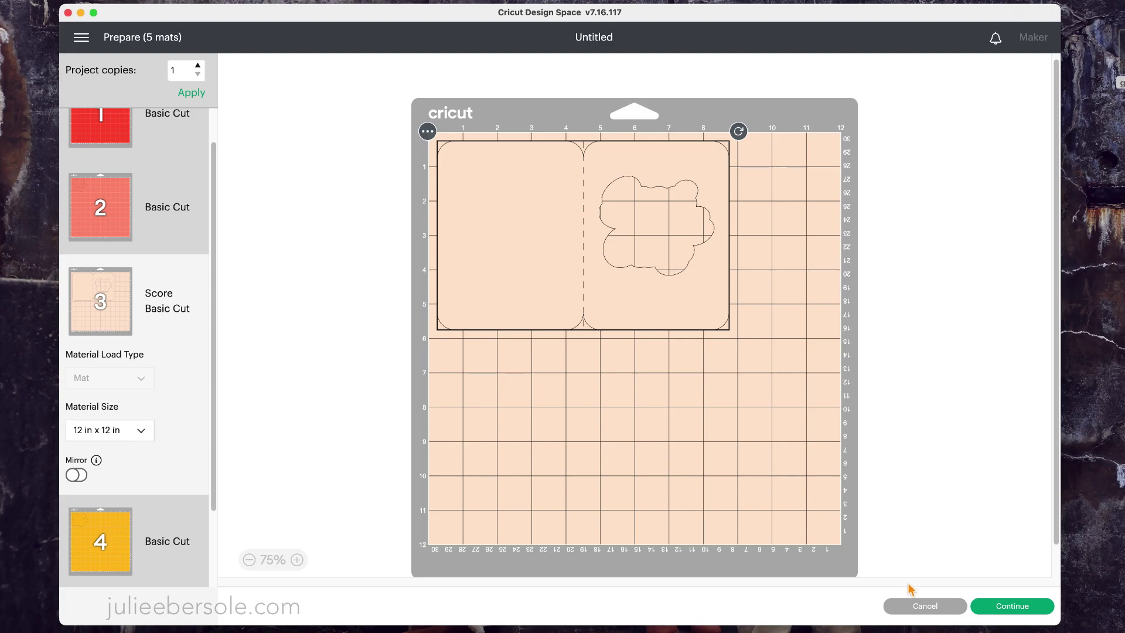
pyautogui.click(907, 605)
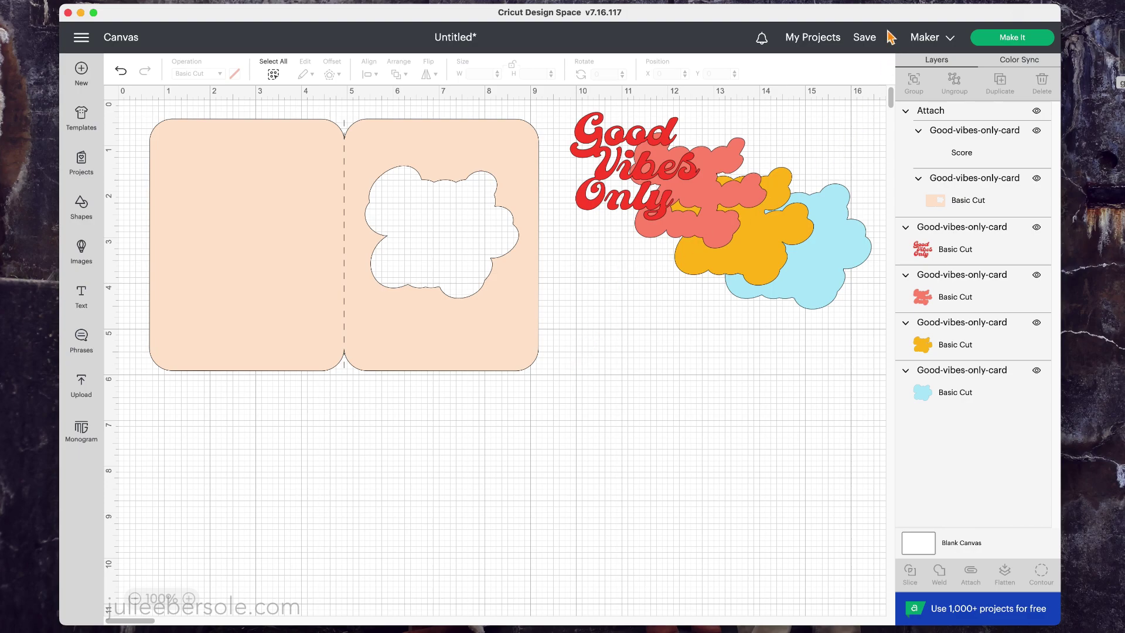
# - Title the project 'good vibes only card', tick the Cardmaking collection, and save it
pyautogui.click(869, 38)
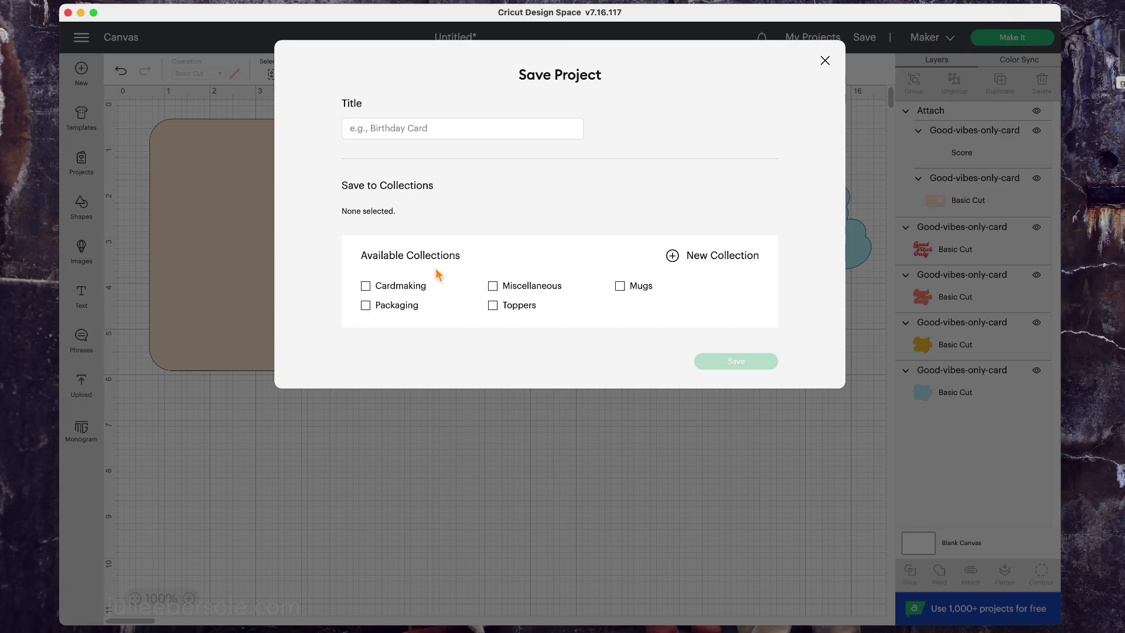
pyautogui.click(366, 290)
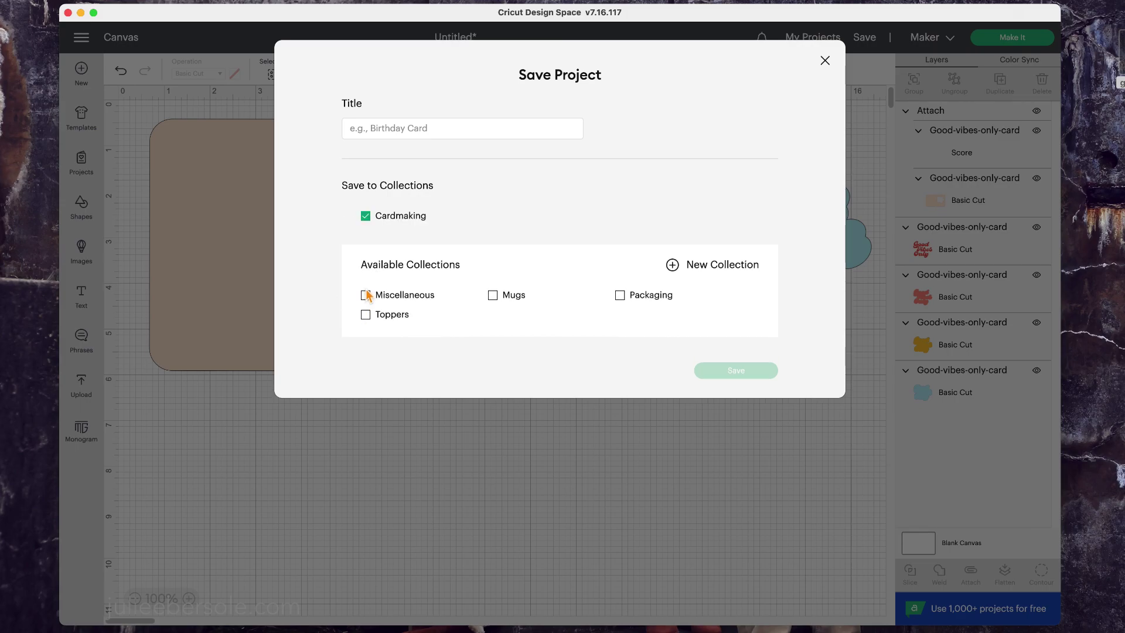
pyautogui.click(409, 130)
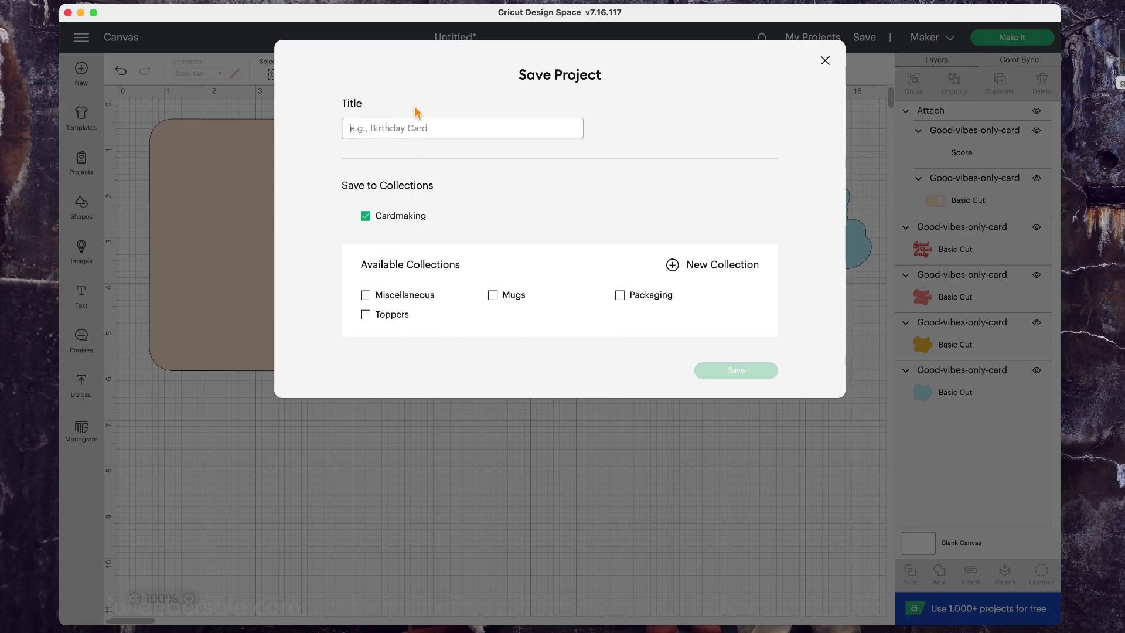
pyautogui.write('good vibes only card')
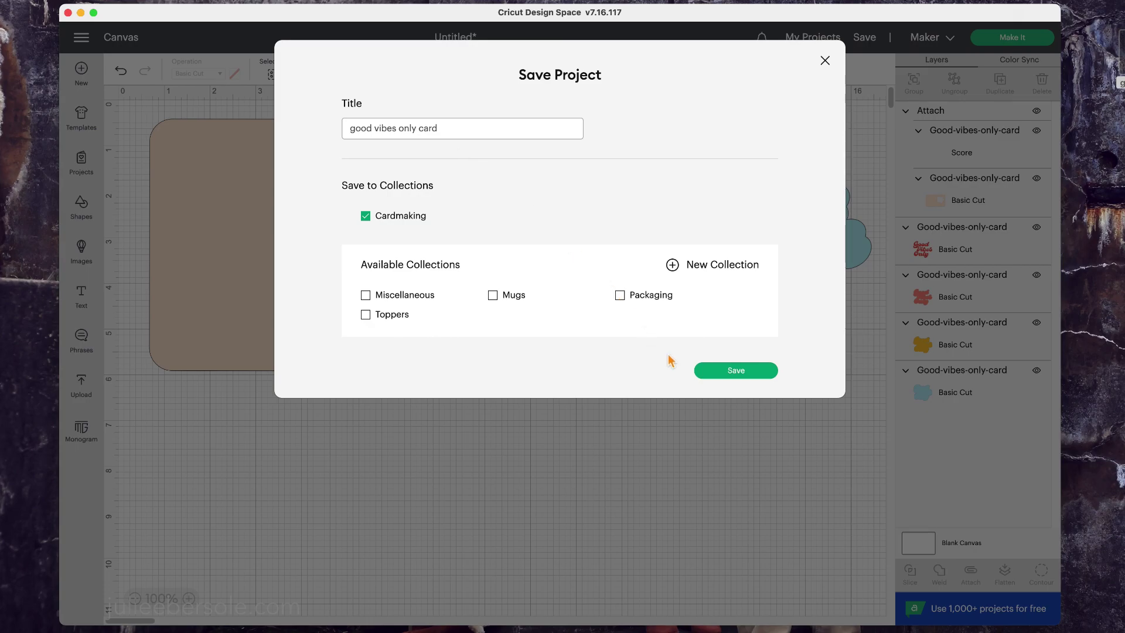
pyautogui.click(717, 375)
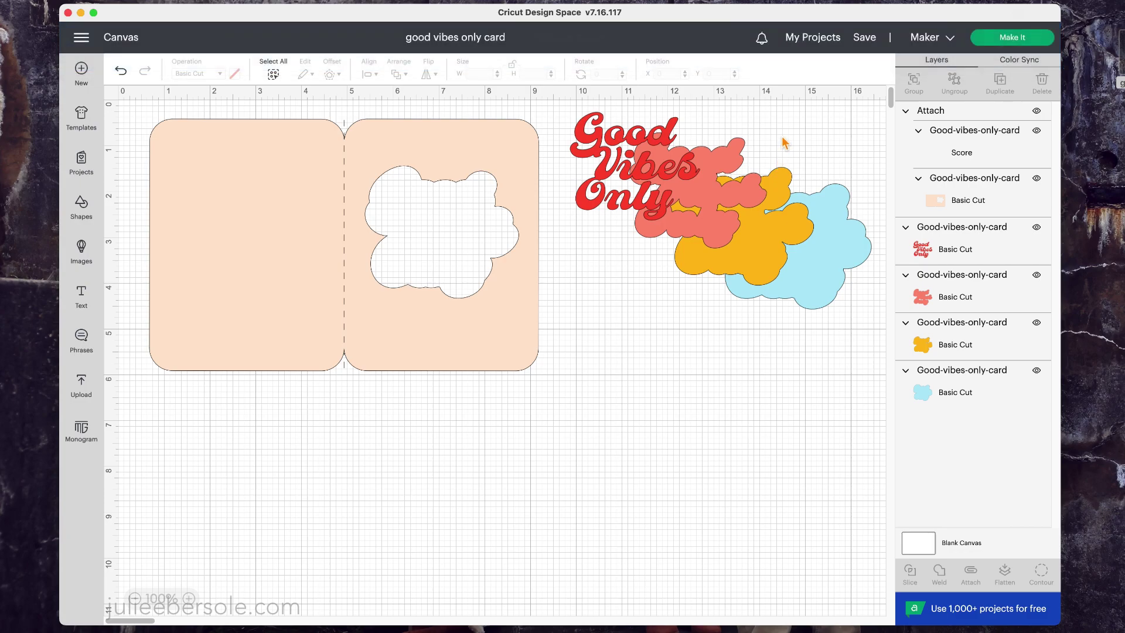
# - Open the good vibes only card in My Projects, try Make It, then cancel and close the details
pyautogui.click(815, 40)
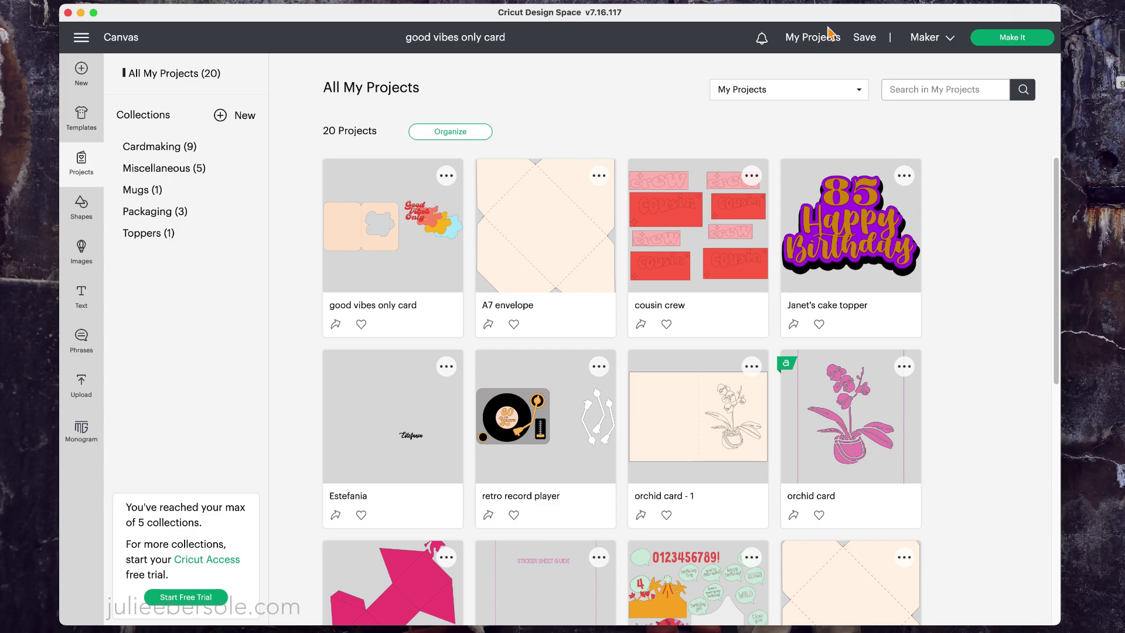
pyautogui.click(409, 276)
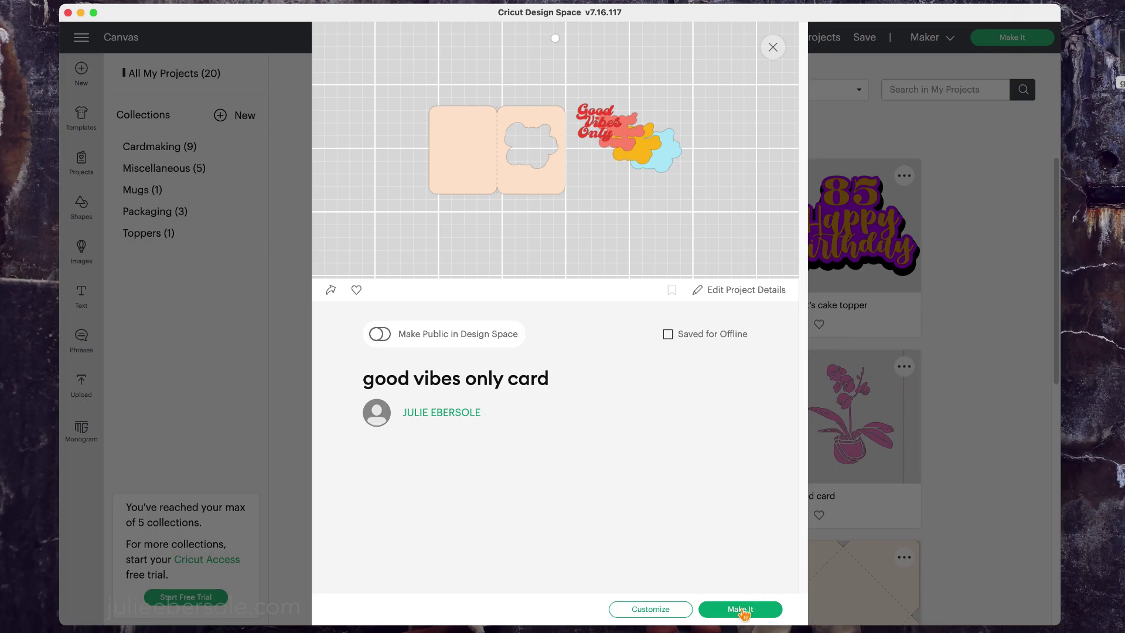
pyautogui.click(741, 610)
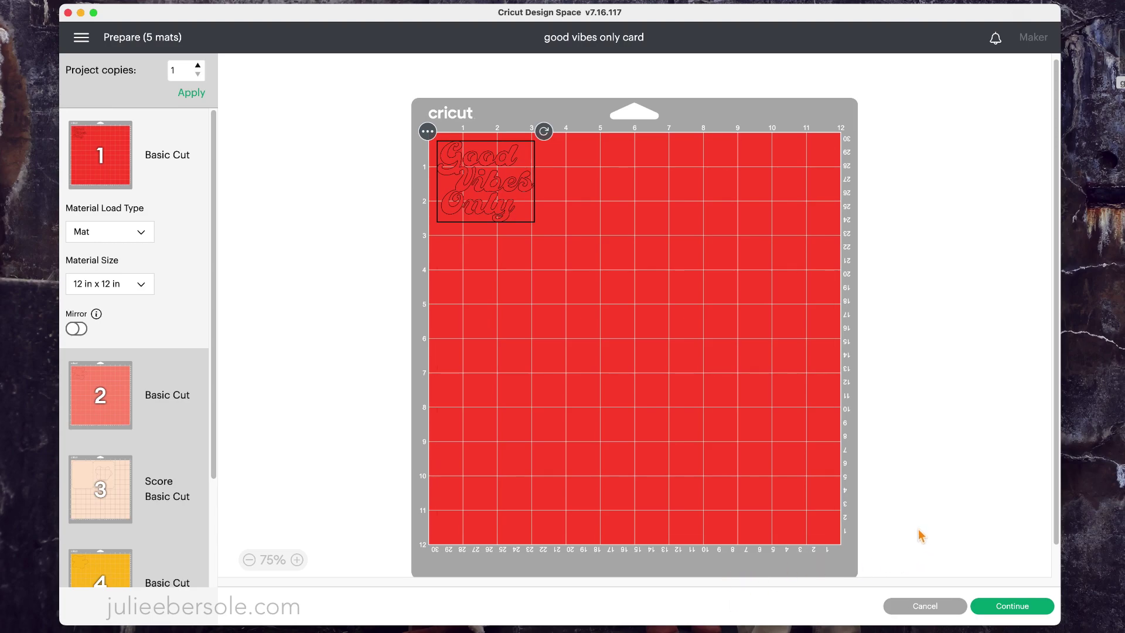
pyautogui.click(924, 606)
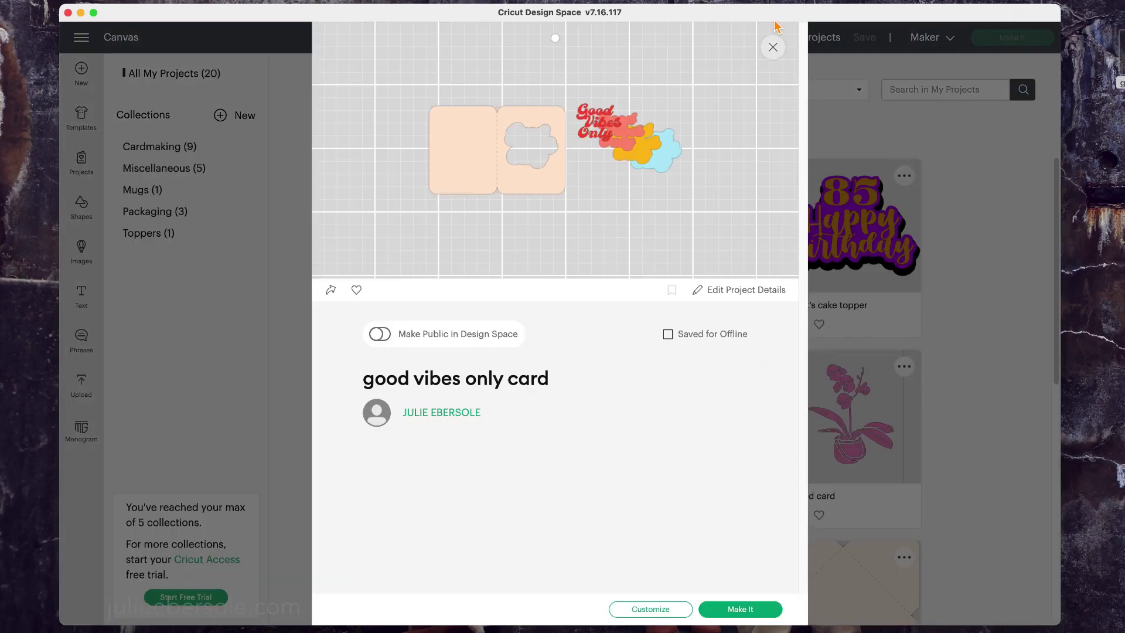
pyautogui.click(773, 48)
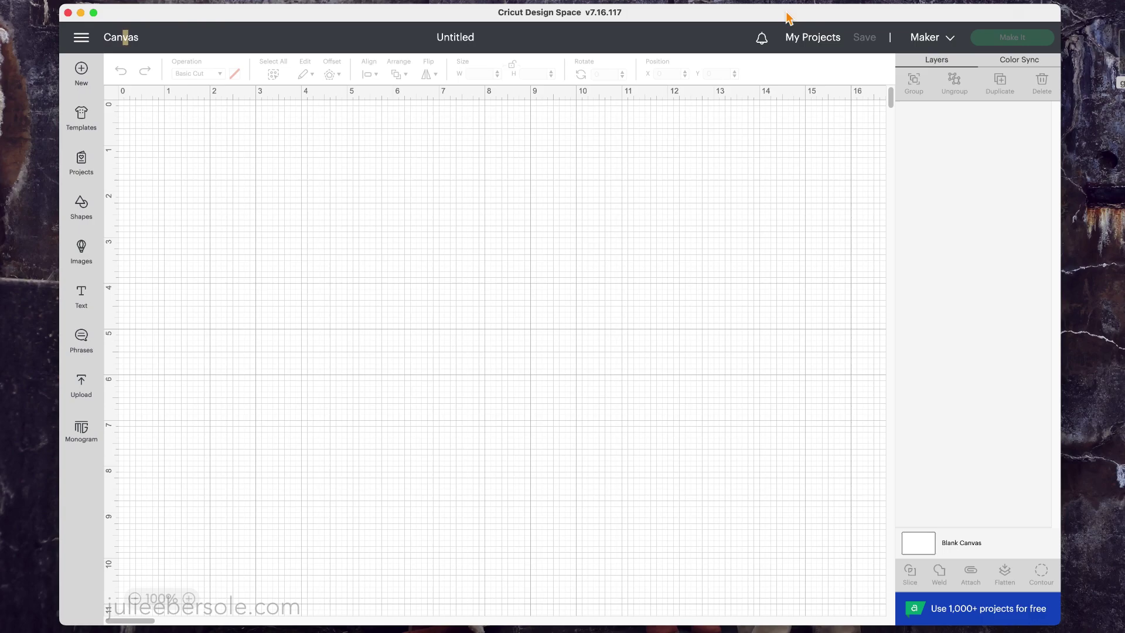
# - Reopen the good vibes only card from My Projects and load it via Customize
pyautogui.click(812, 41)
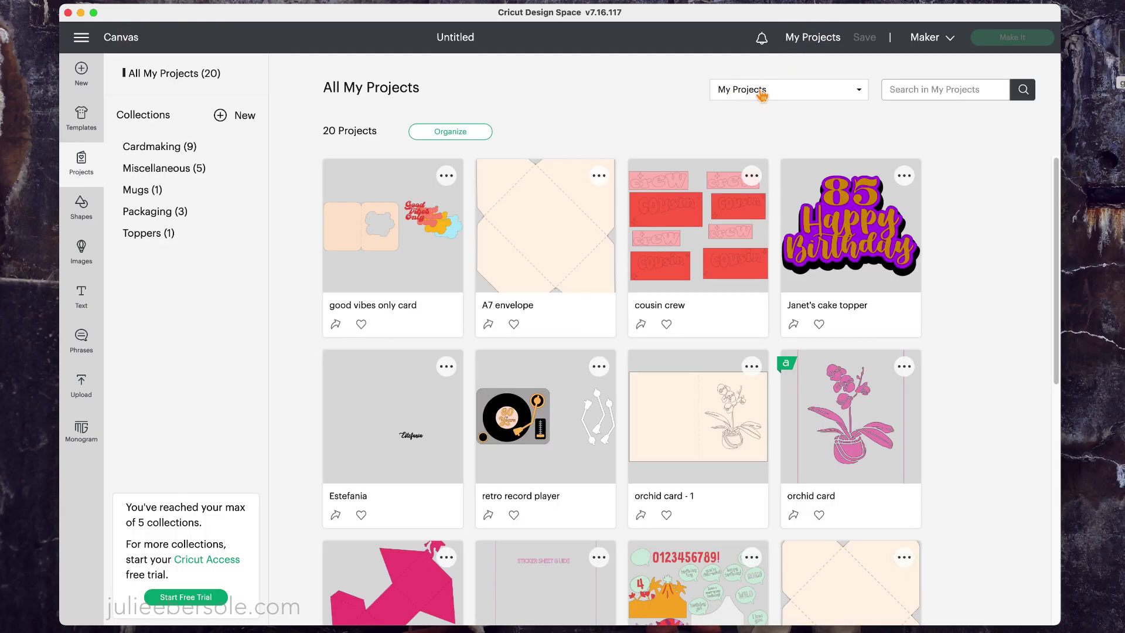
pyautogui.click(389, 253)
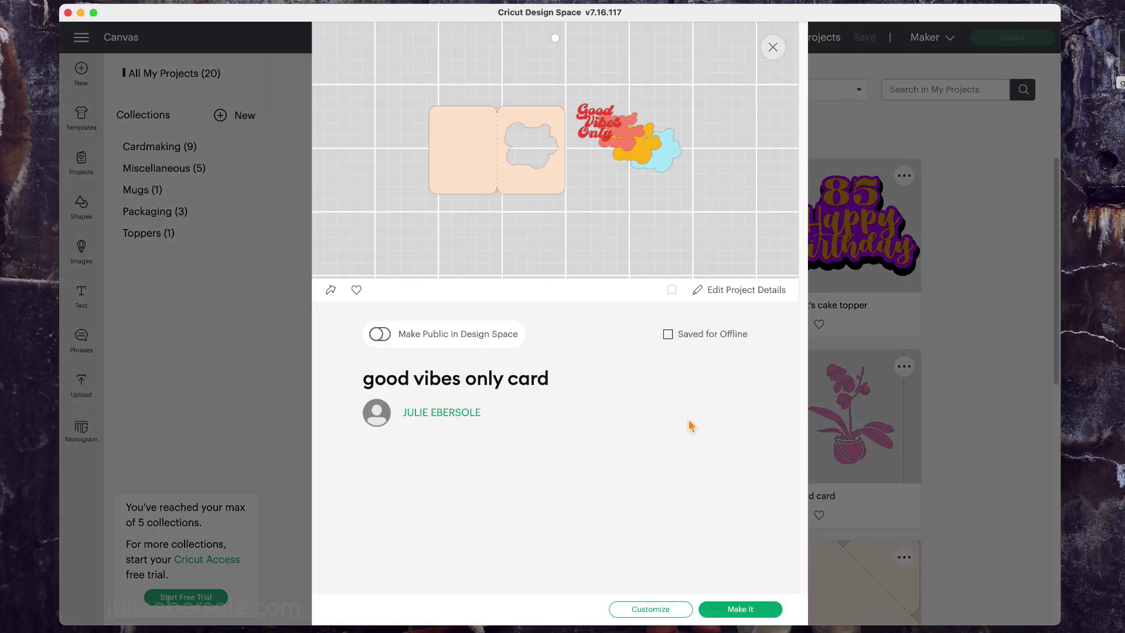
pyautogui.click(656, 609)
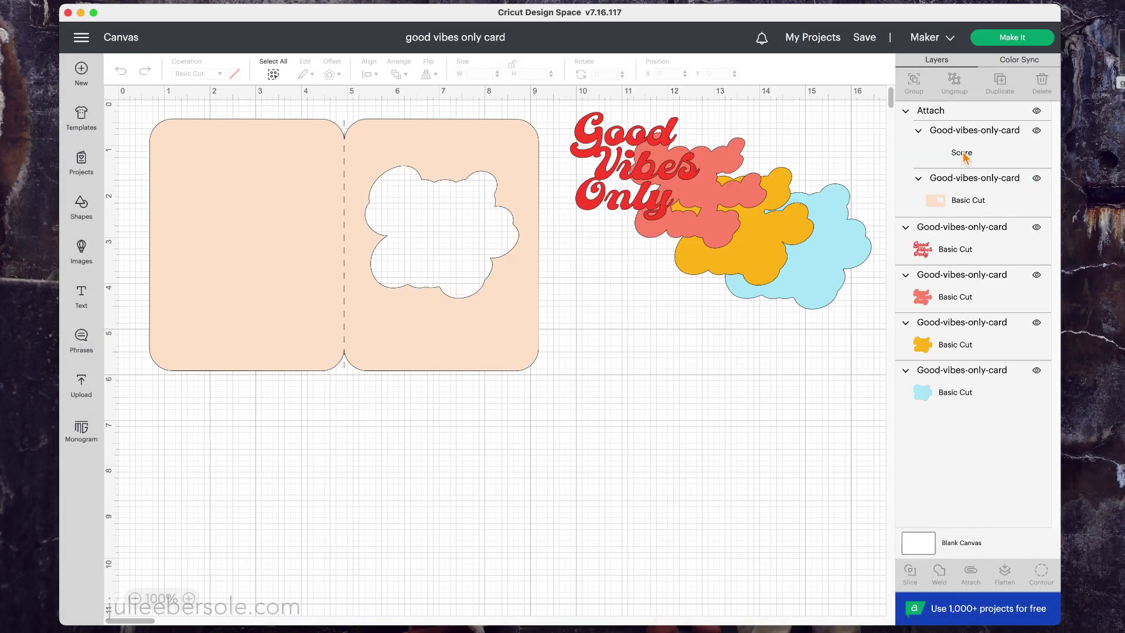
# - Select the light blue cloud and try dark orange-red, lavender and light blue swatches on it
pyautogui.click(827, 275)
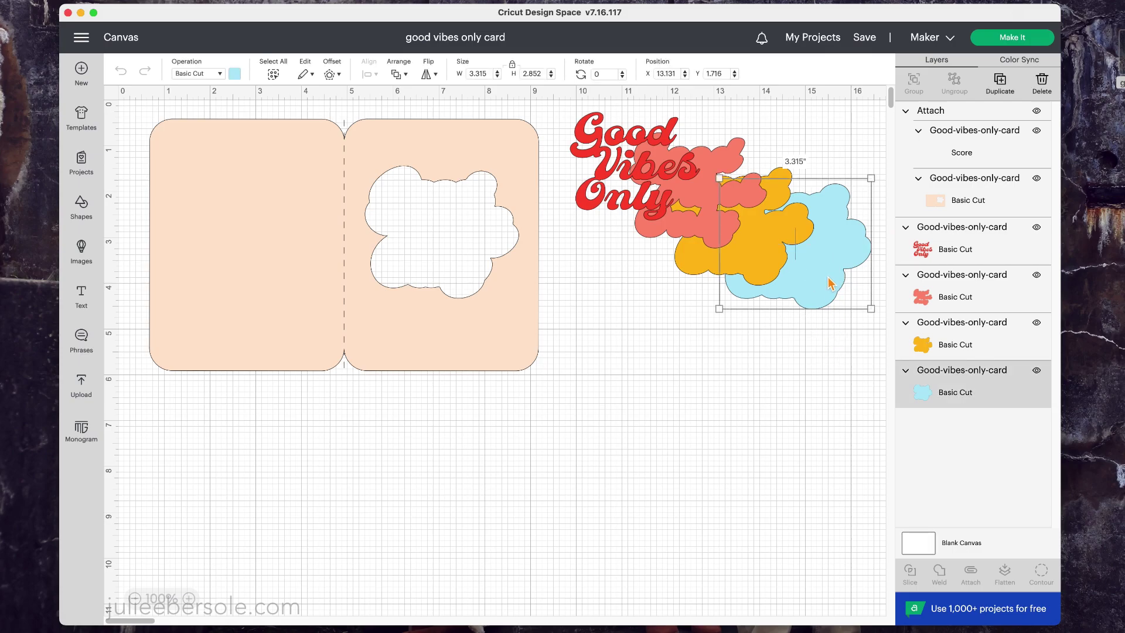
pyautogui.click(234, 74)
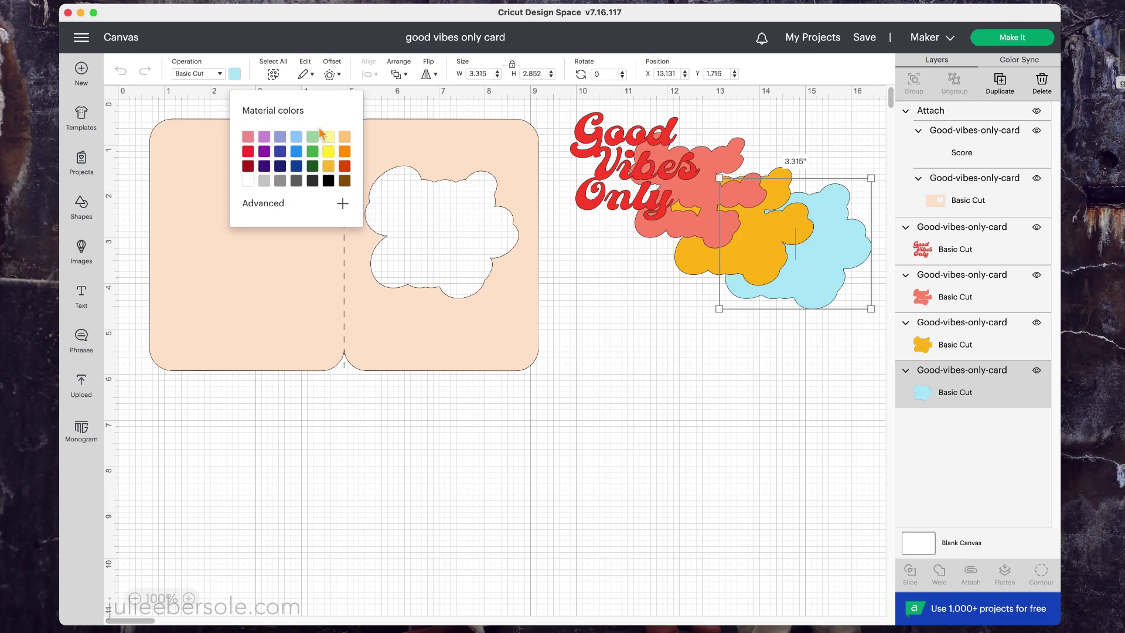
pyautogui.click(345, 167)
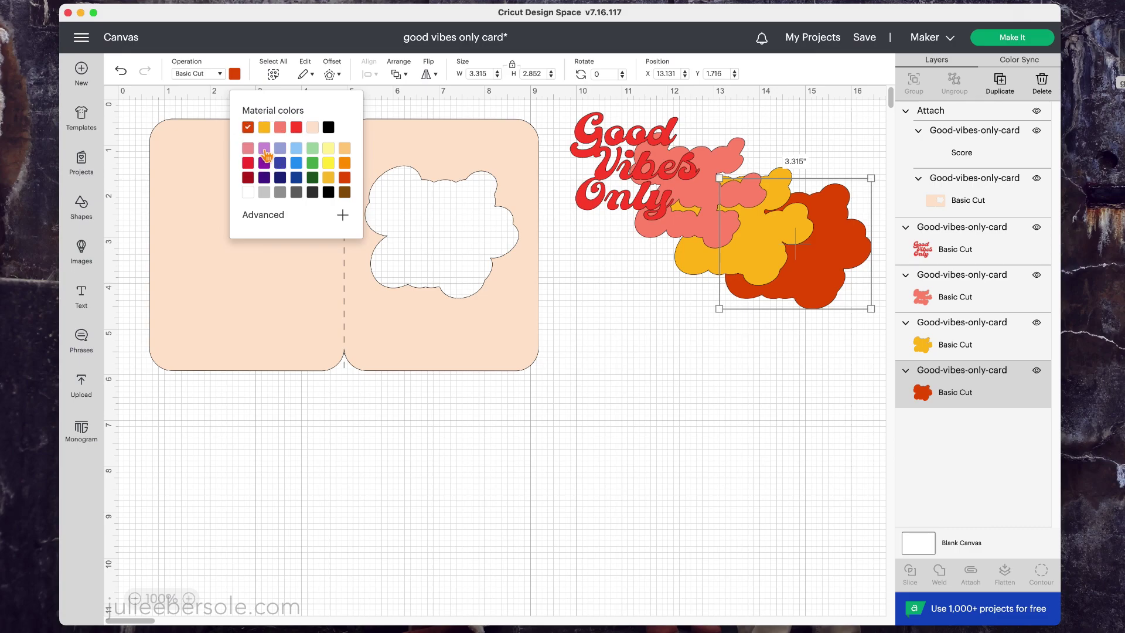
pyautogui.click(264, 151)
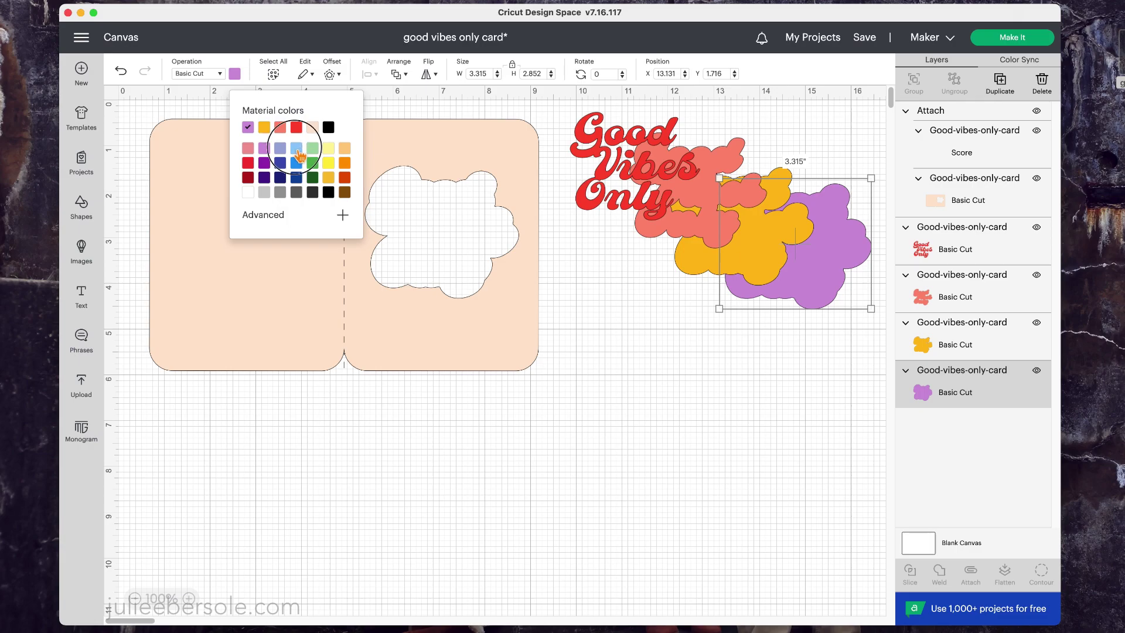
pyautogui.click(297, 150)
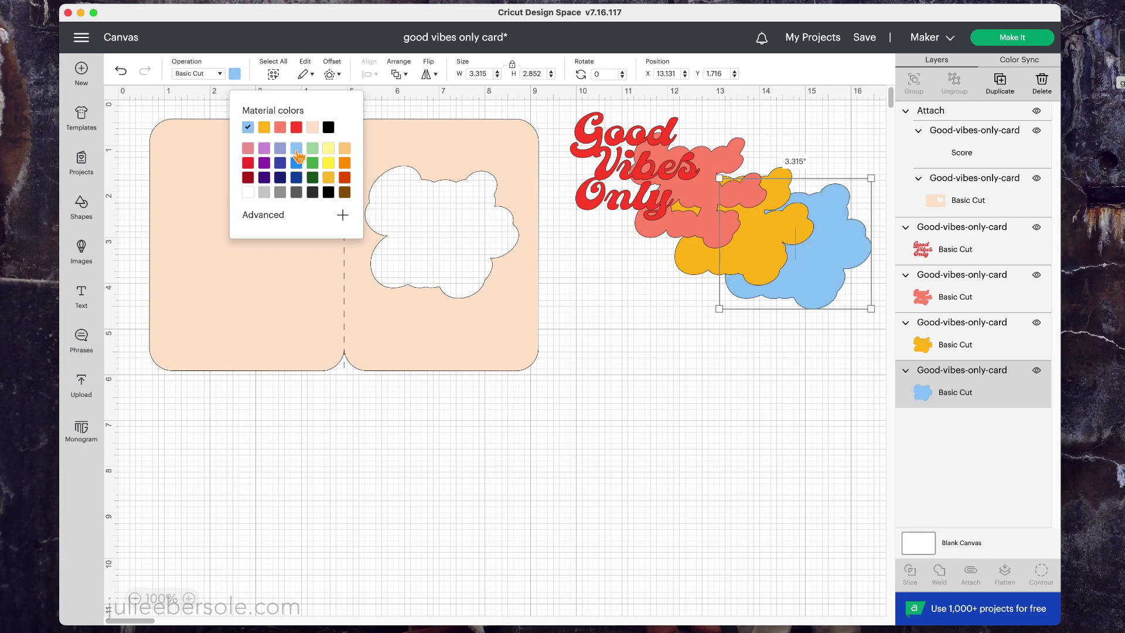
# - Set the cloud to a deeper aqua with the custom hue slider and picker, then select the card base
pyautogui.click(263, 221)
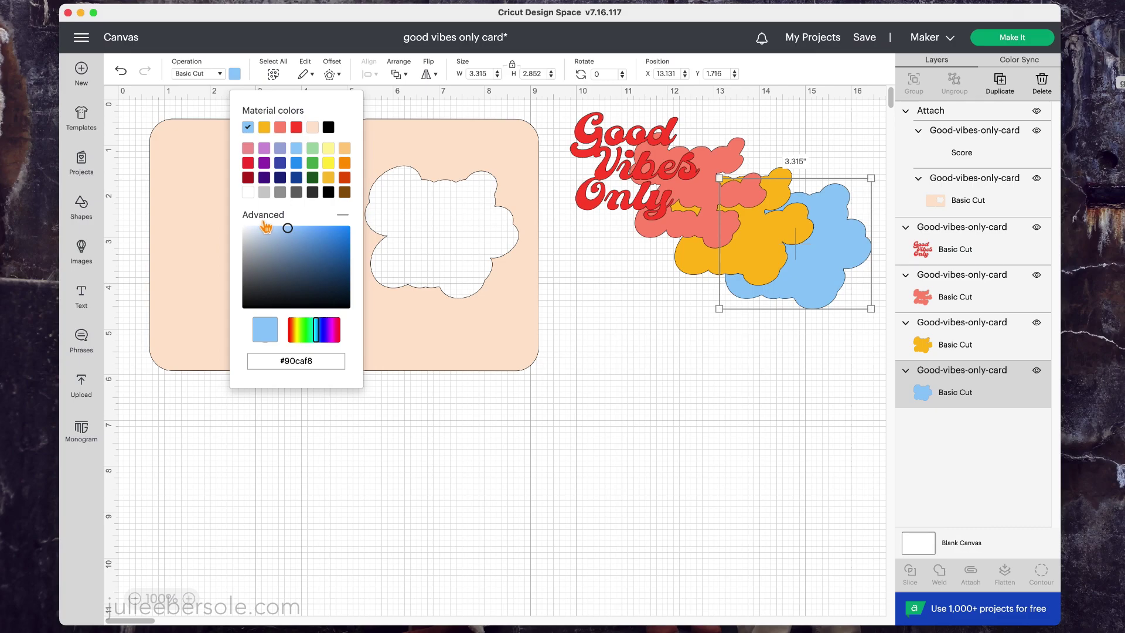
pyautogui.click(311, 331)
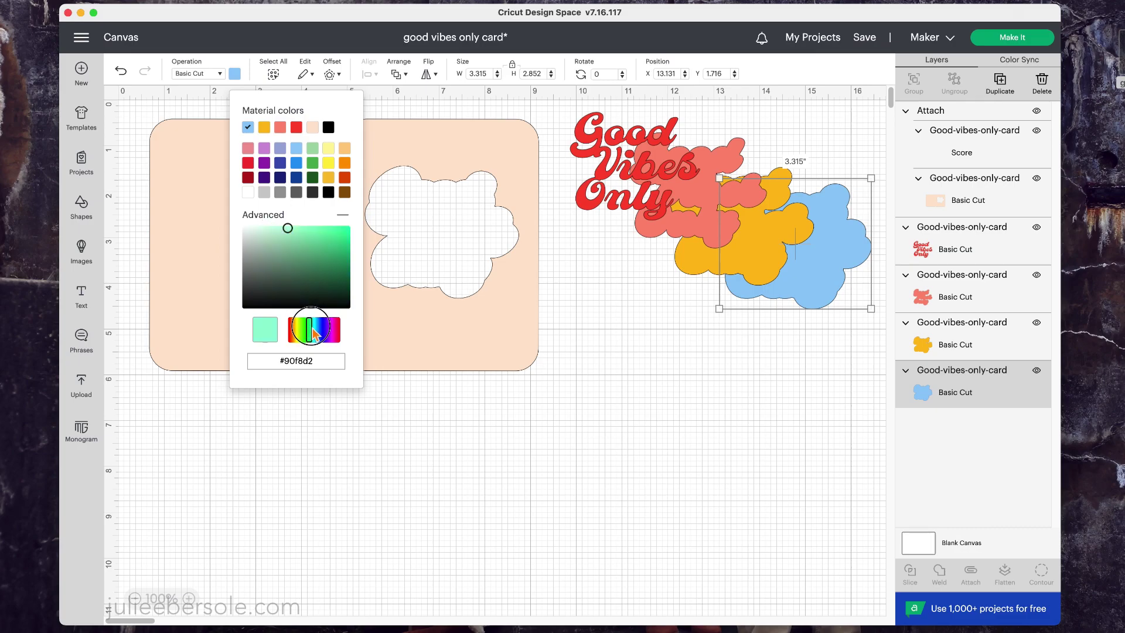
pyautogui.moveTo(313, 331); pyautogui.dragTo(316, 332)
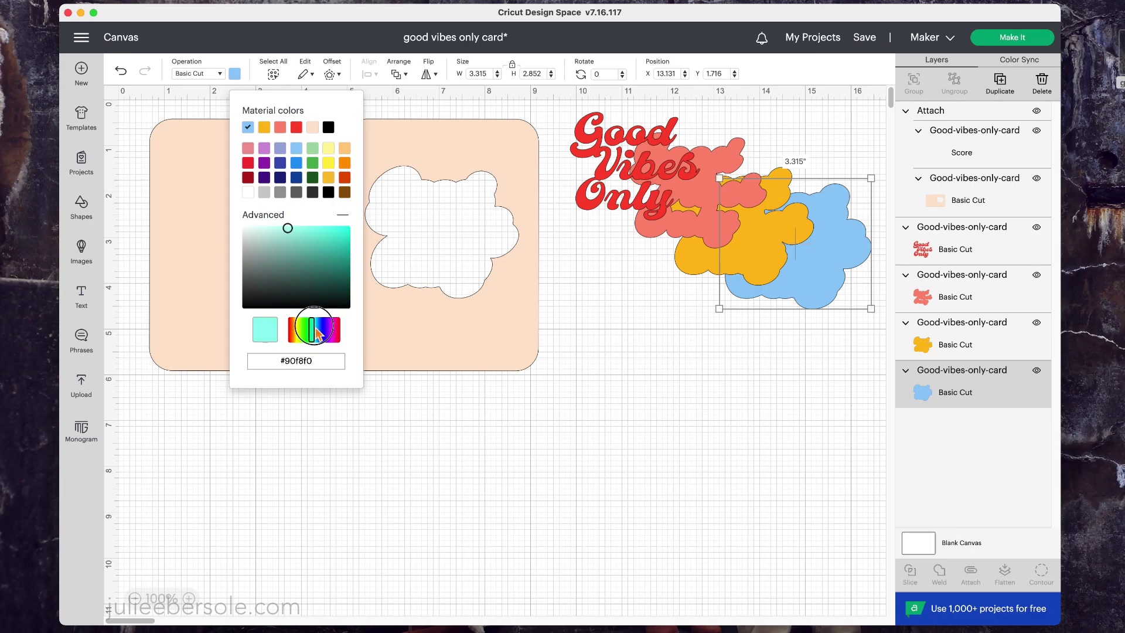
pyautogui.click(289, 228)
pyautogui.moveTo(291, 233); pyautogui.dragTo(305, 234)
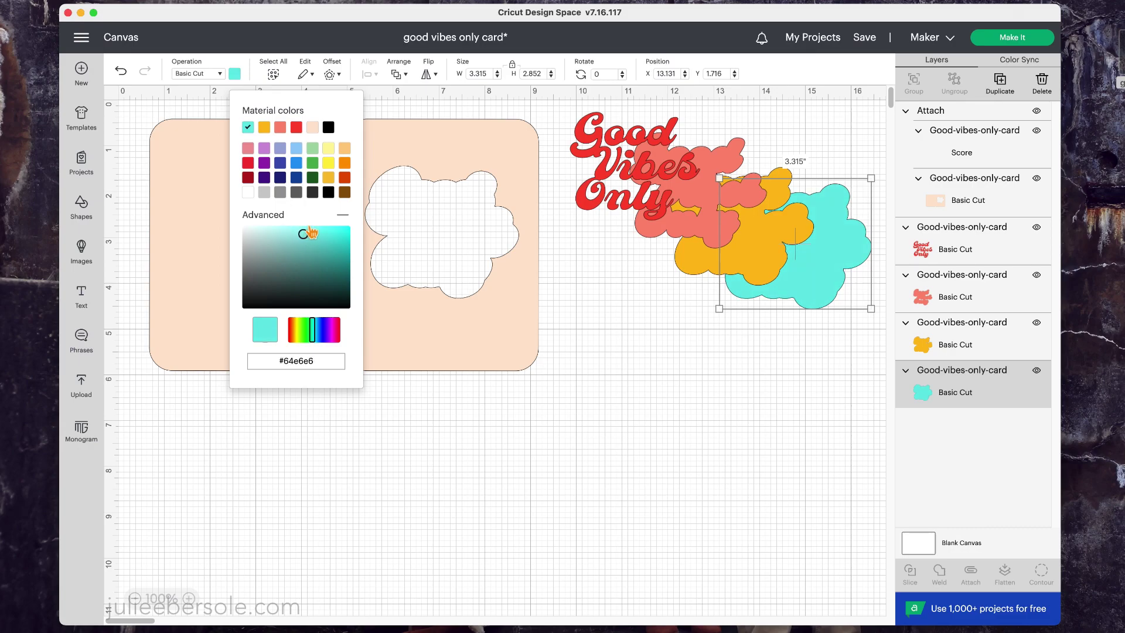
pyautogui.click(448, 417)
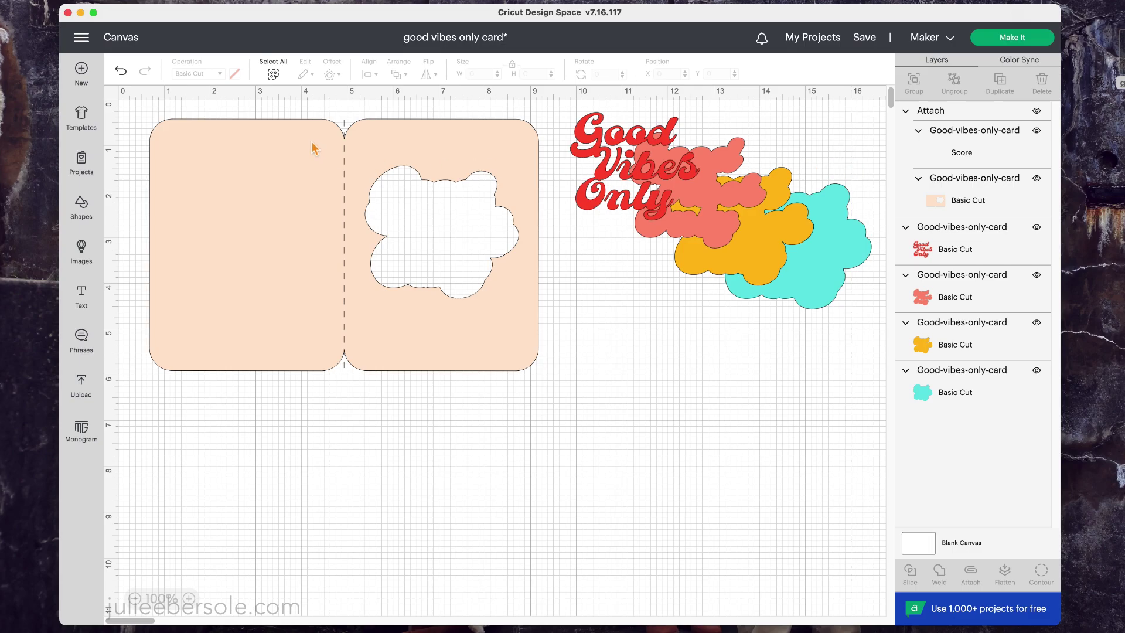
pyautogui.click(221, 114)
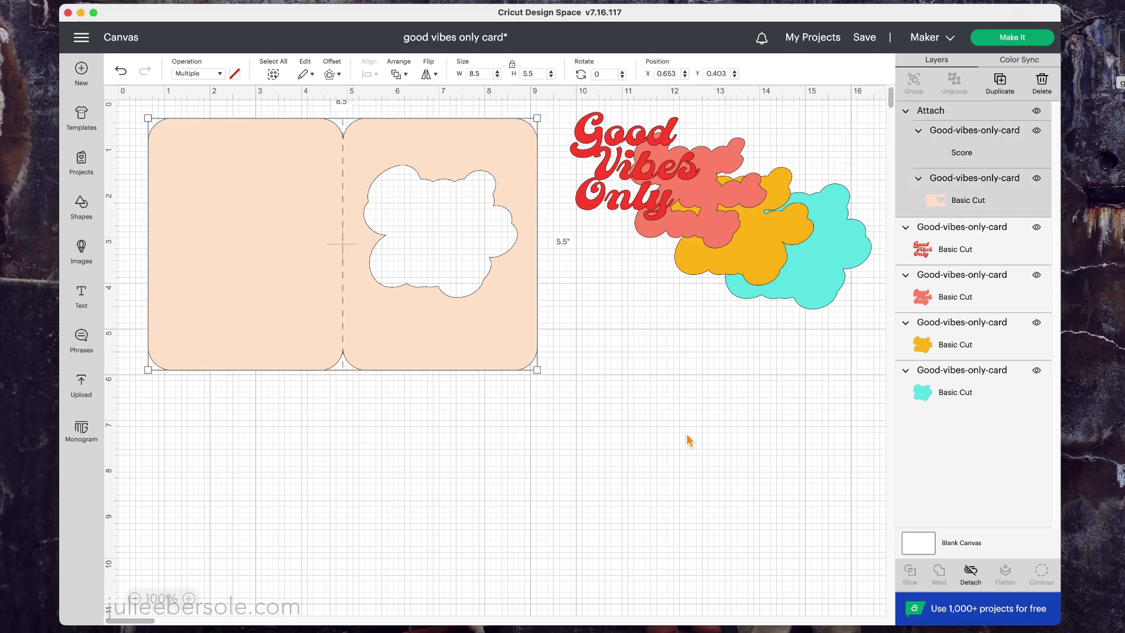
# - Delete all card, lettering and cloud layers, including the leftover aqua cloud, and go to My Projects
pyautogui.click(756, 335)
pyautogui.moveTo(756, 336); pyautogui.dragTo(141, 107)
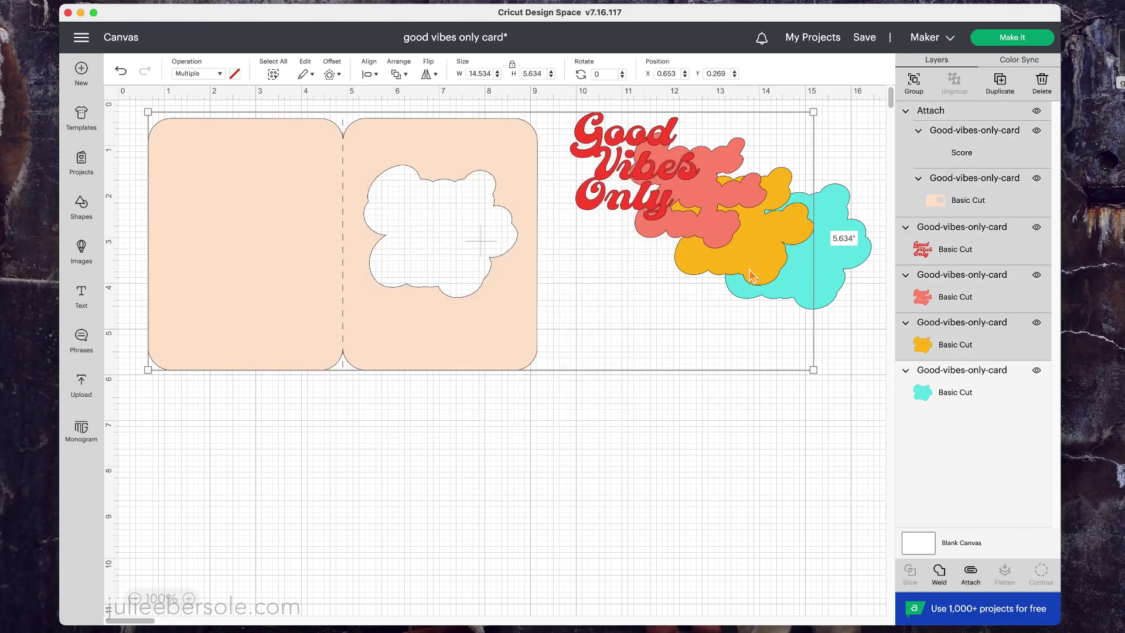
pyautogui.click(1042, 87)
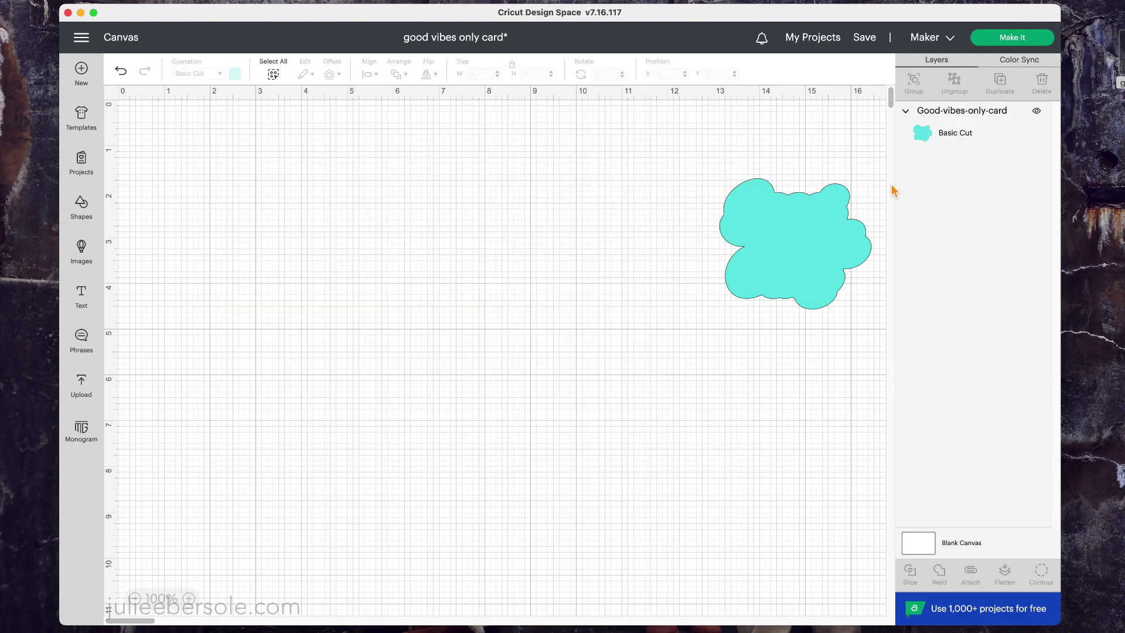
pyautogui.click(846, 231)
pyautogui.click(1041, 85)
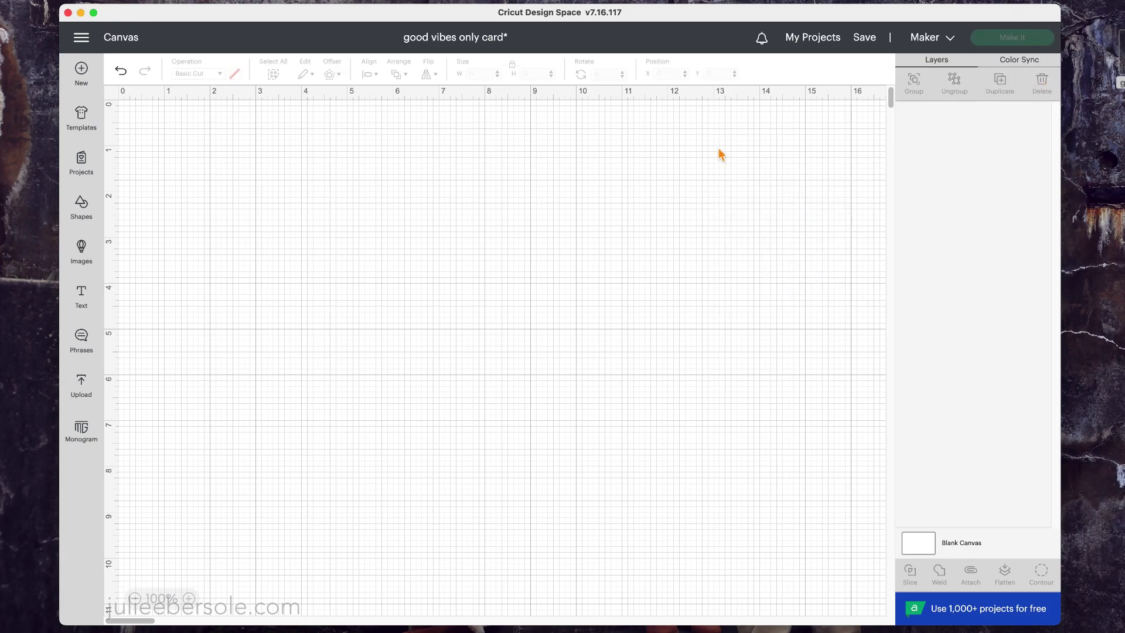
pyautogui.click(810, 39)
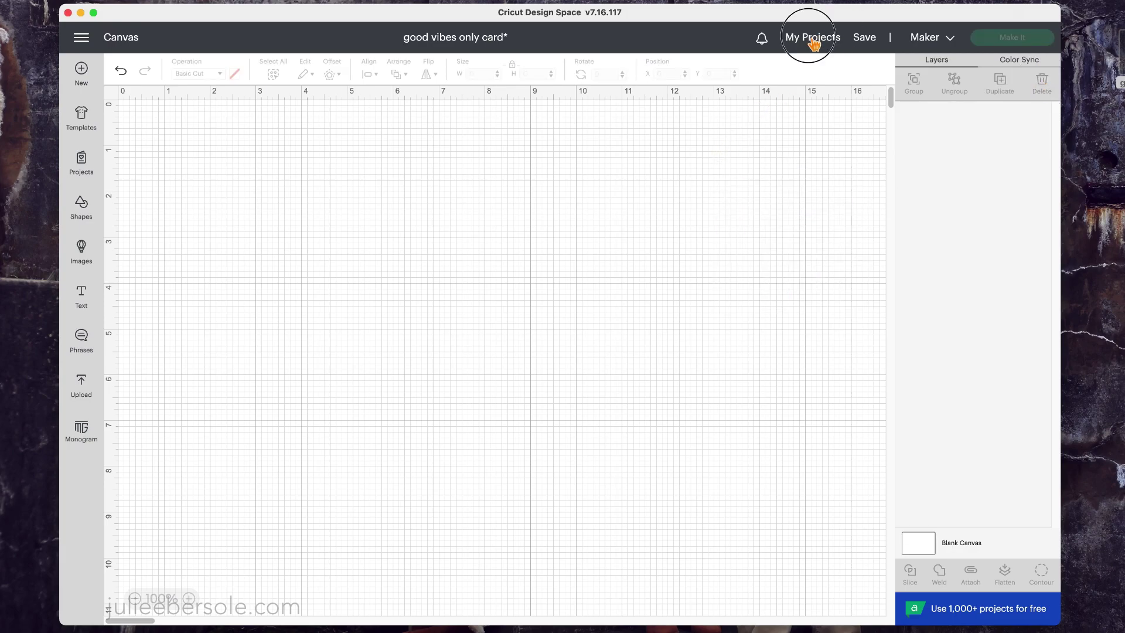